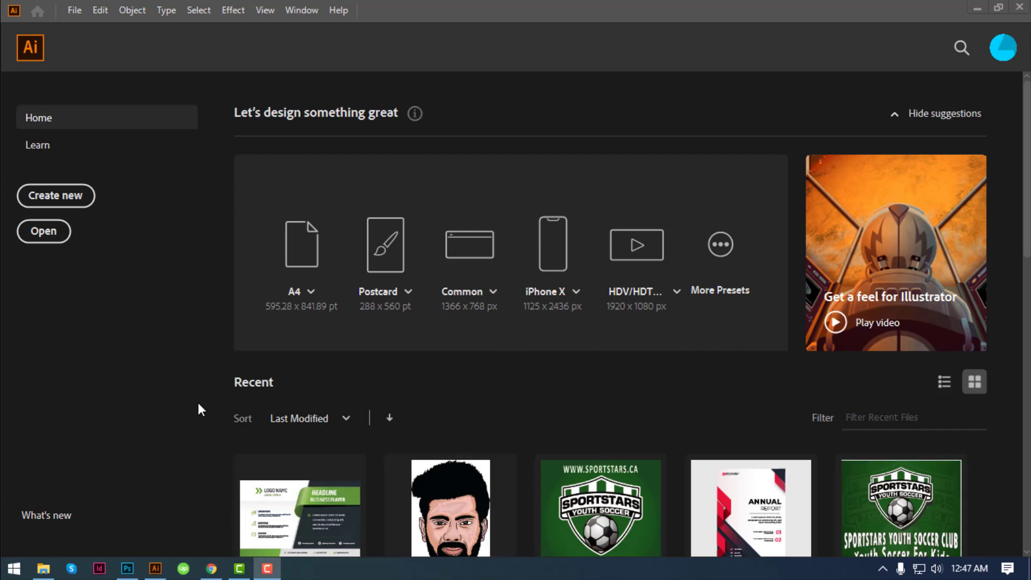
Step: Check the Home screen's recent-file sort options and hide, then restore, the suggested presets
left_click(211, 379)
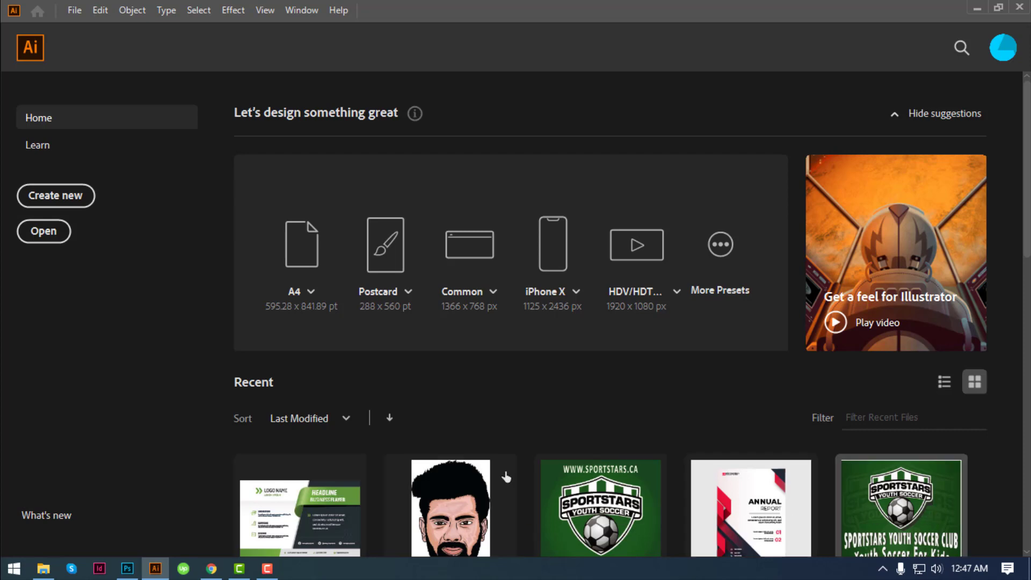
left_click(341, 424)
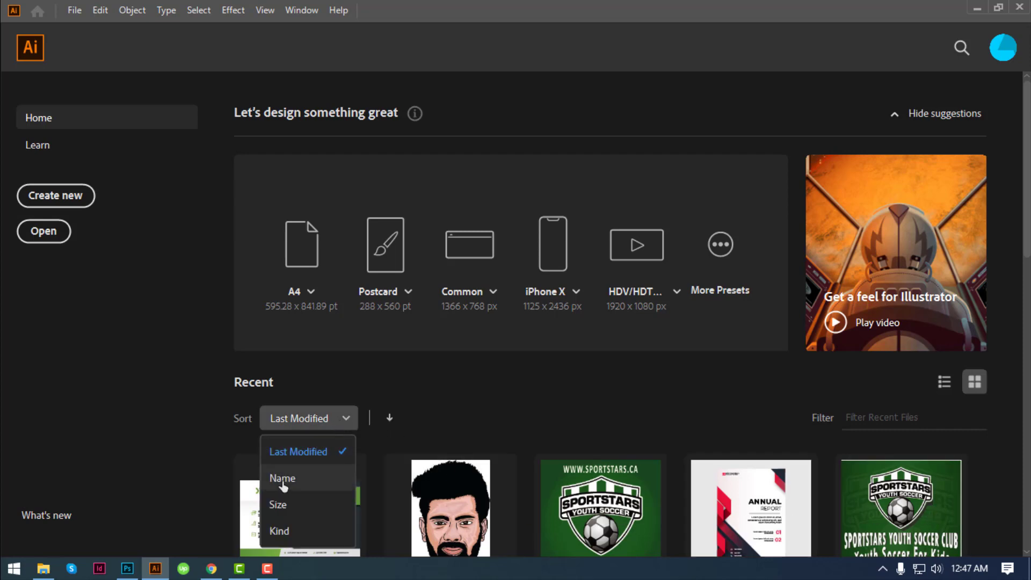
left_click(440, 376)
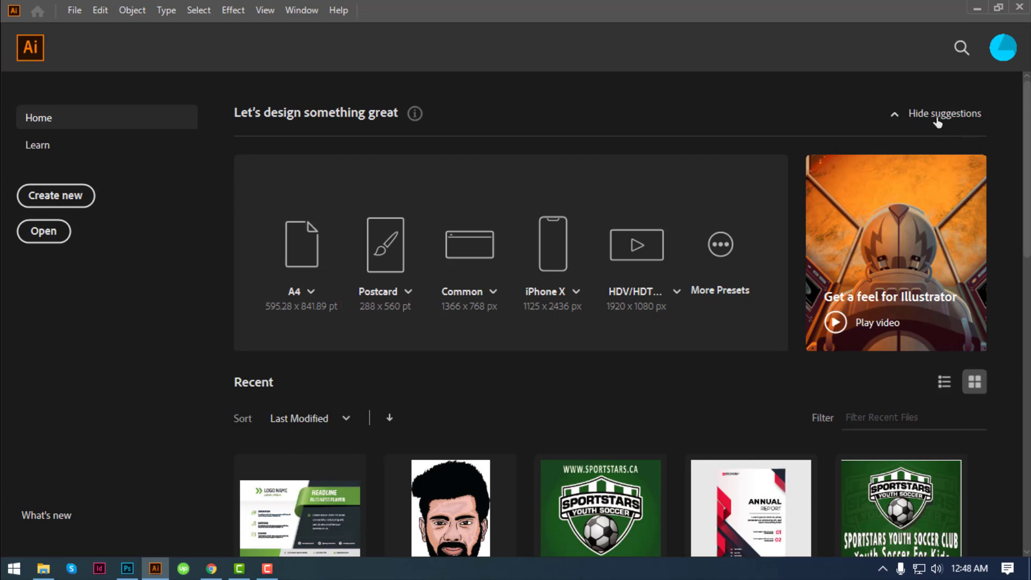
left_click(901, 114)
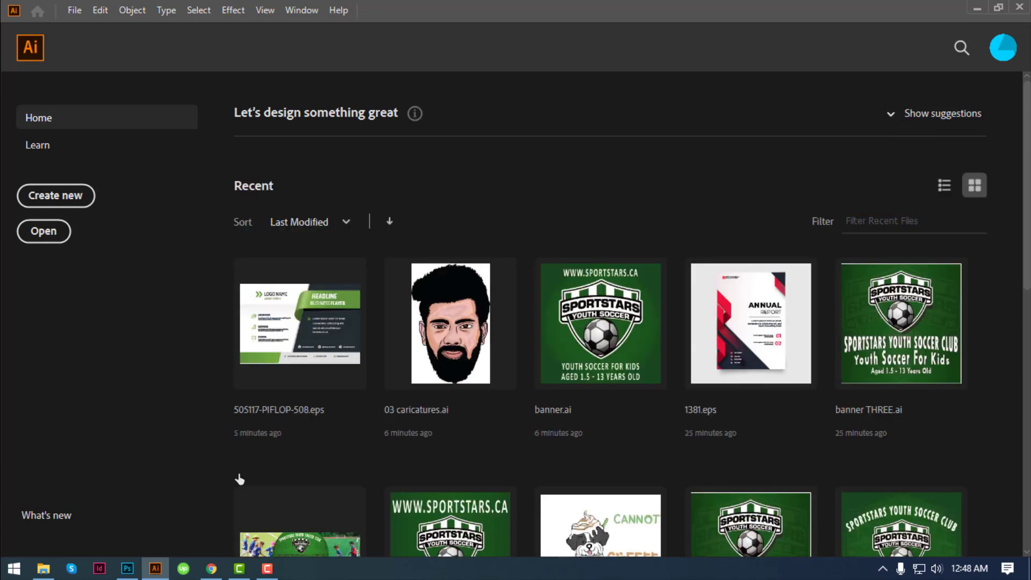
scroll(269, 333, "down", 10)
scroll(621, 359, "up", 10)
left_click(890, 116)
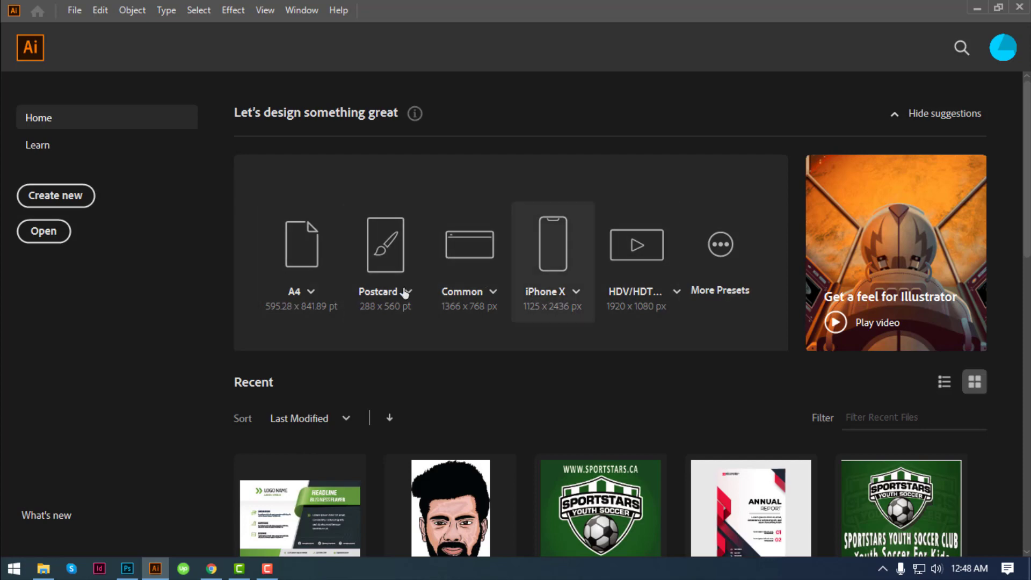
Step: Expand the size lists under the A4, Postcard and Common presets
left_click(310, 292)
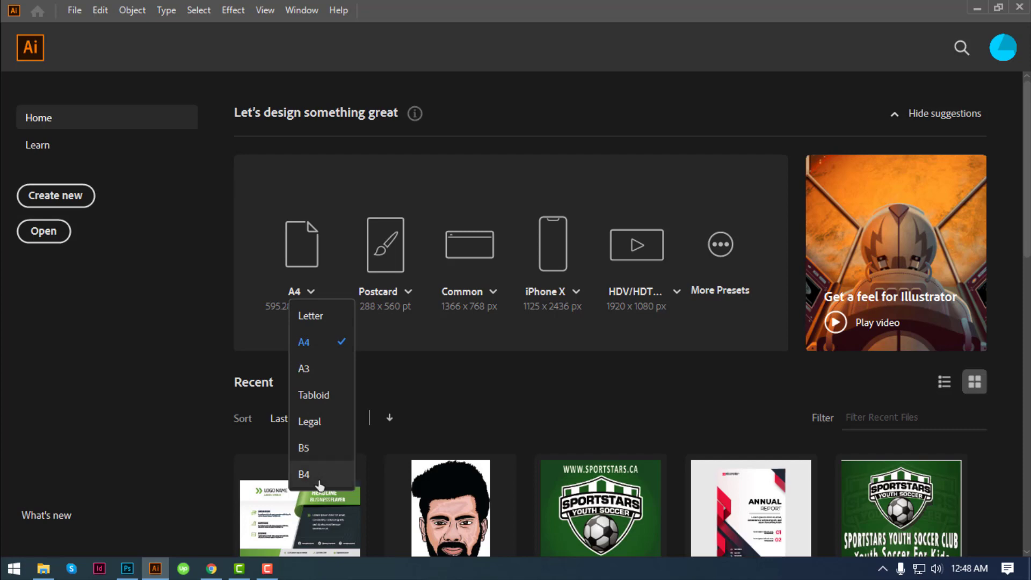
left_click(408, 292)
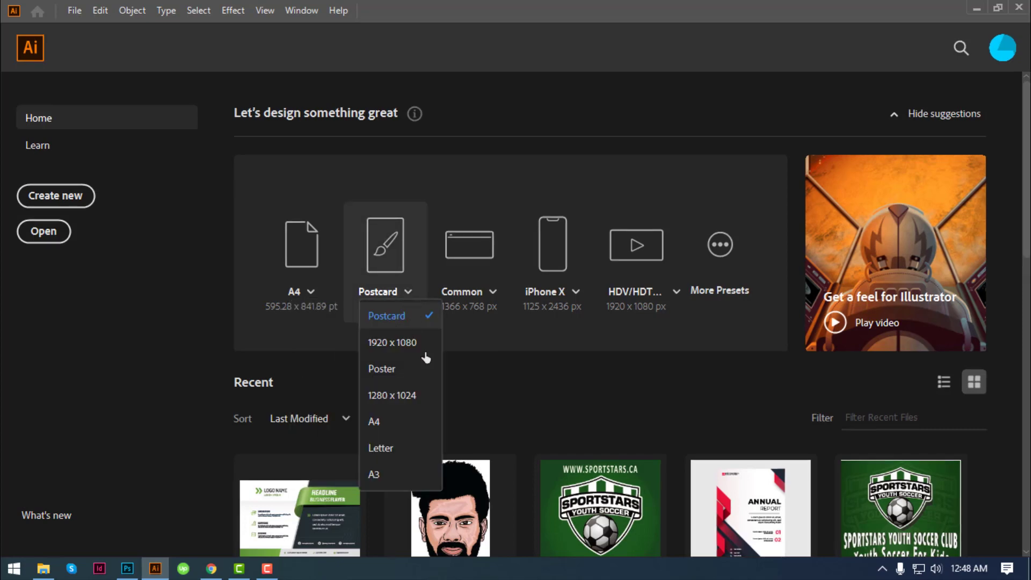
left_click(492, 299)
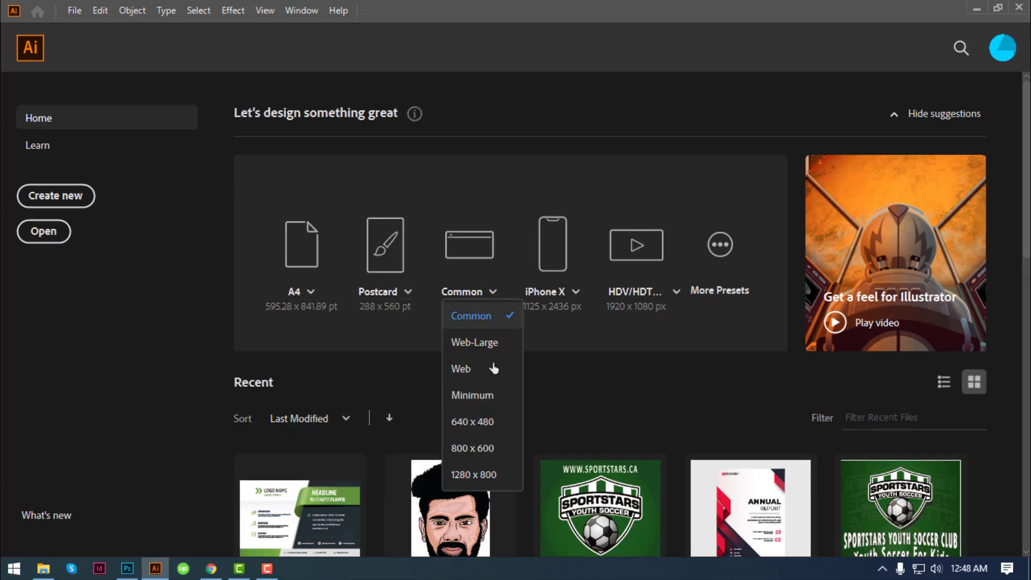
Step: Create and close a blank iPhone X document, then list the iPhone X device sizes
left_click(580, 298)
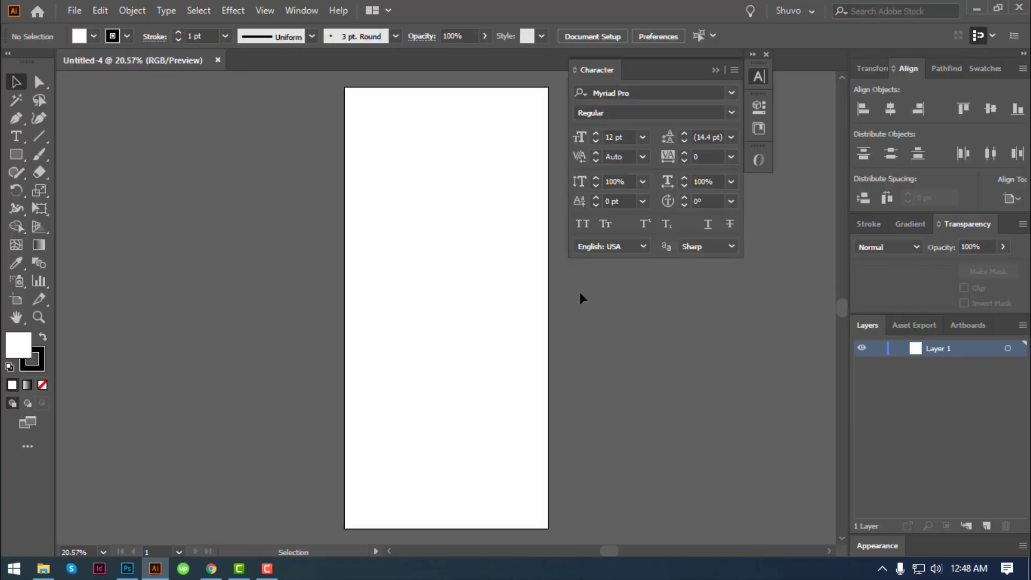
left_click(217, 60)
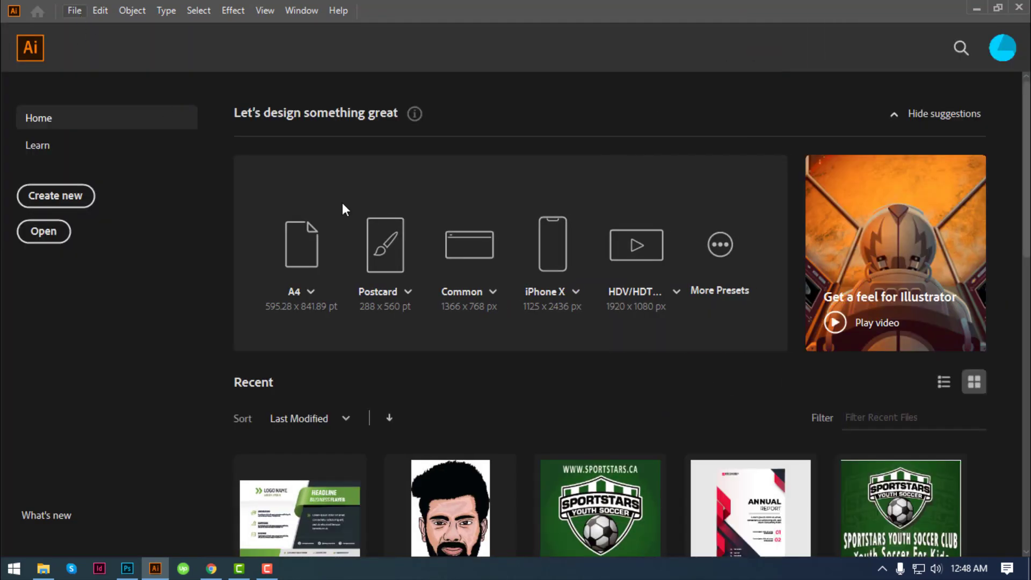
left_click(577, 294)
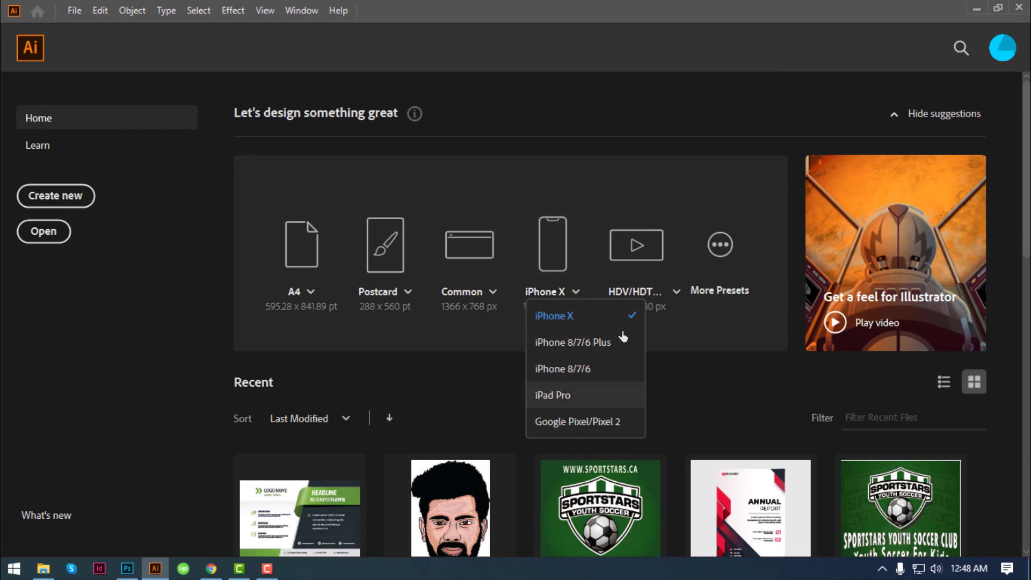
left_click(703, 321)
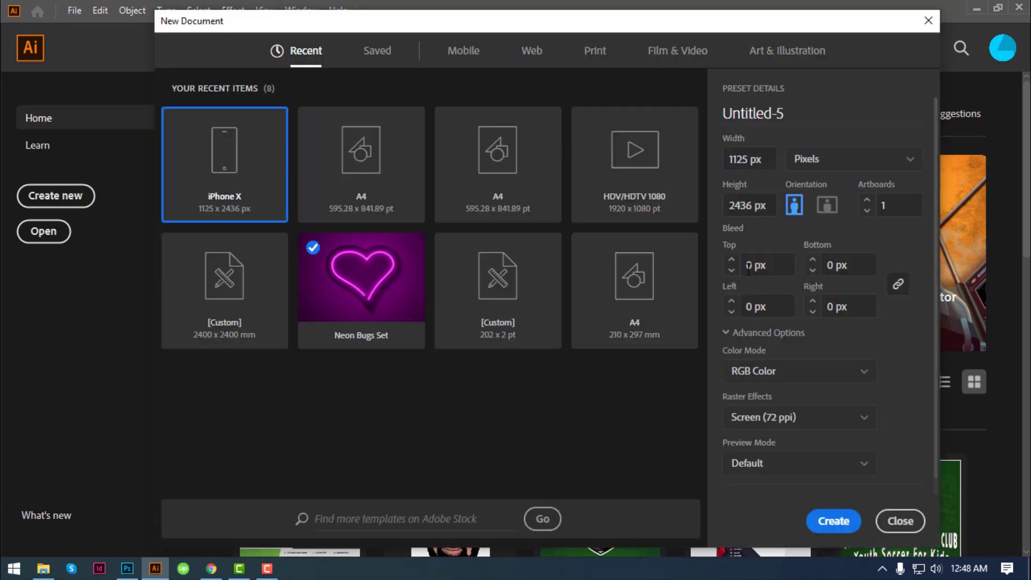
left_click(928, 20)
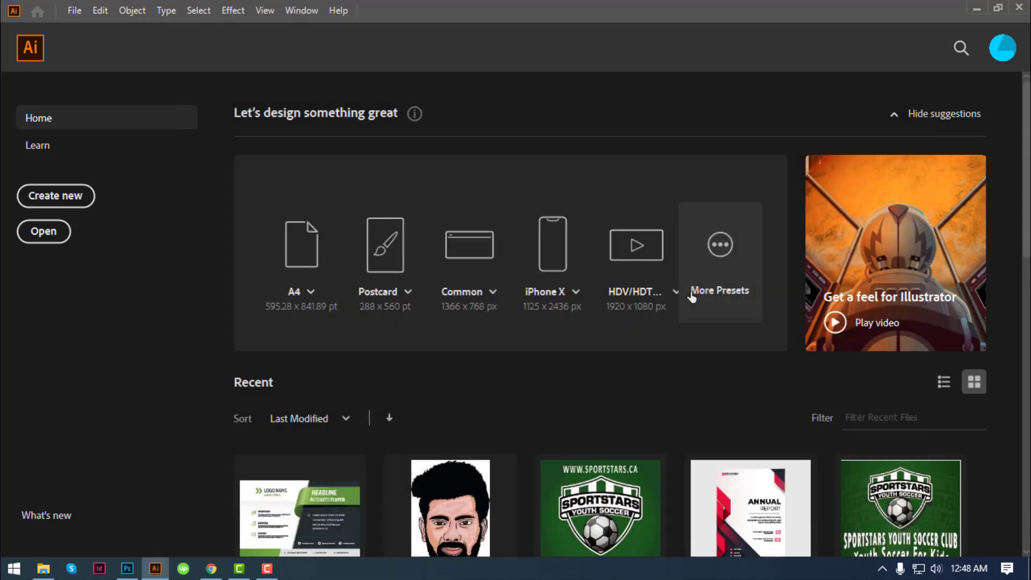
left_click(721, 259)
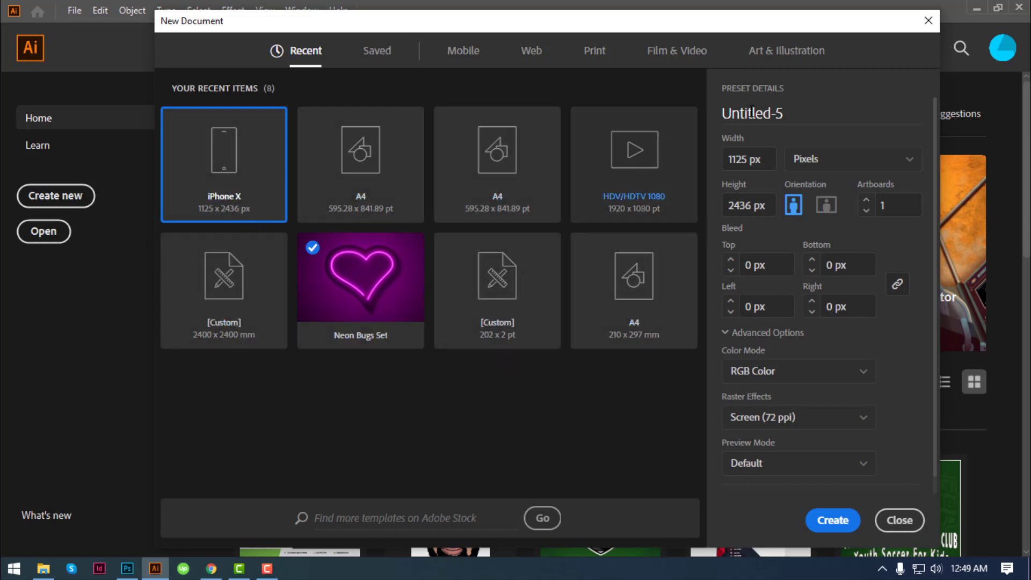
left_click(928, 21)
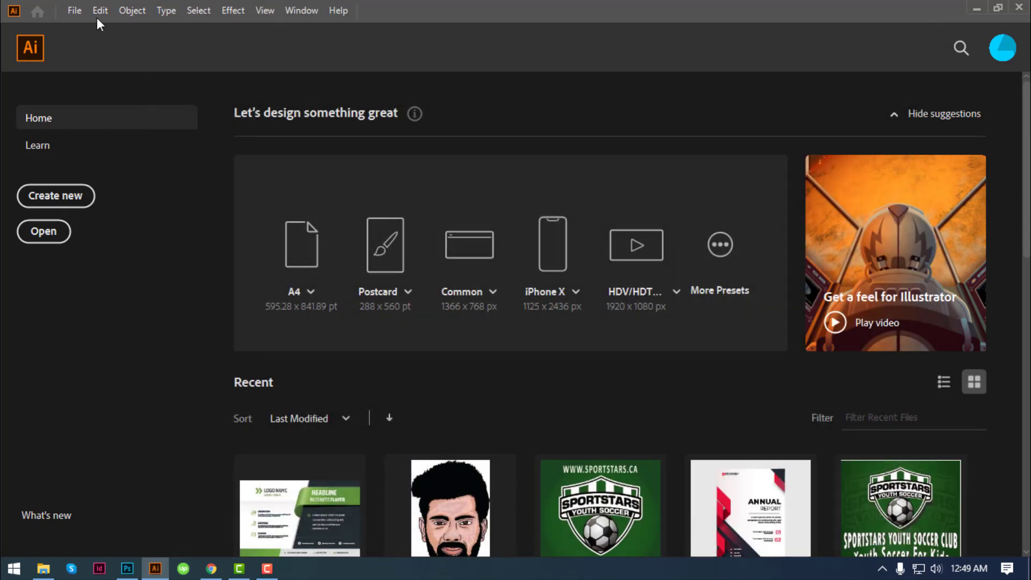
left_click(79, 10)
left_click(88, 30)
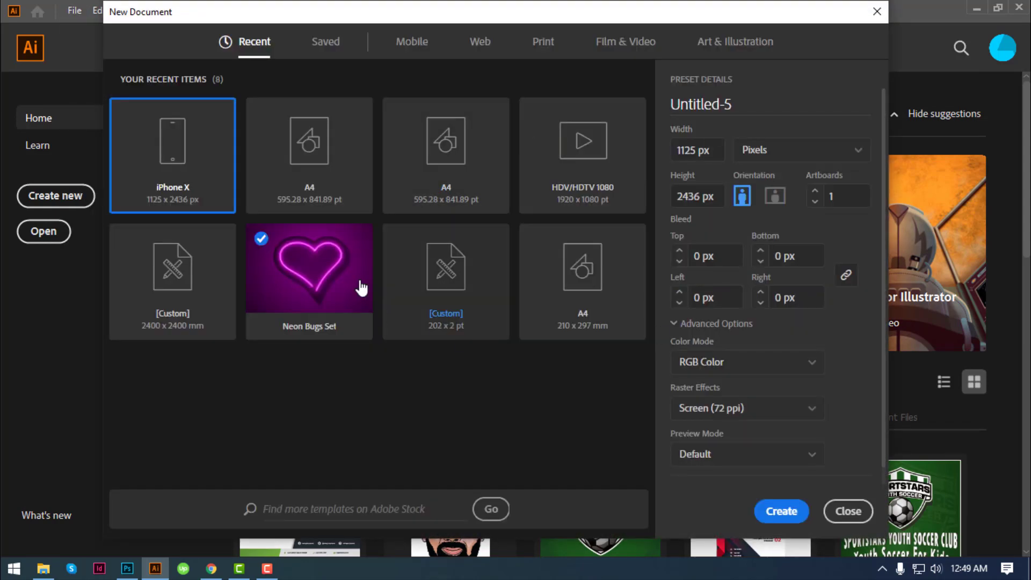
left_click(877, 11)
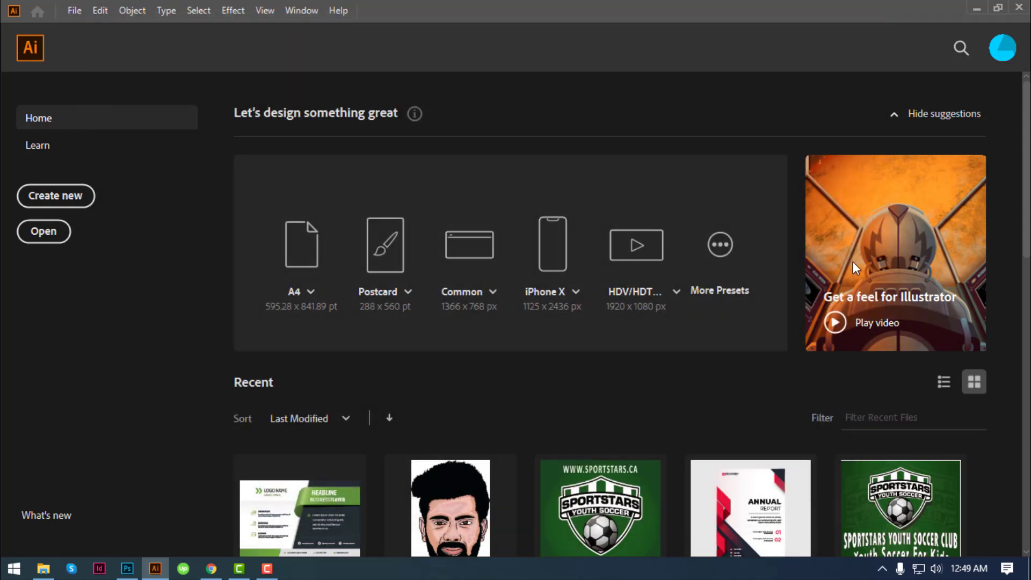
left_click(723, 262)
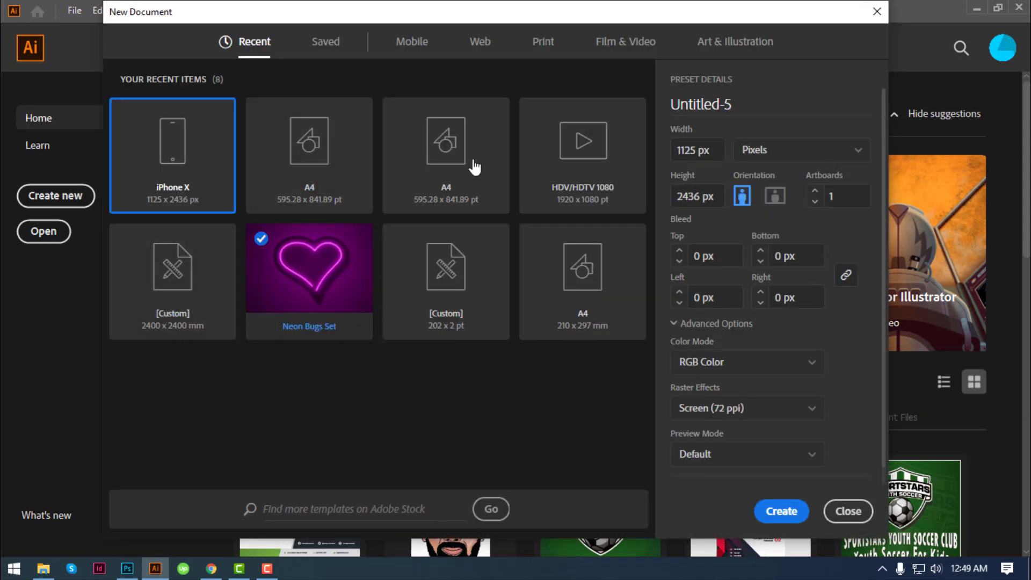
left_click(877, 11)
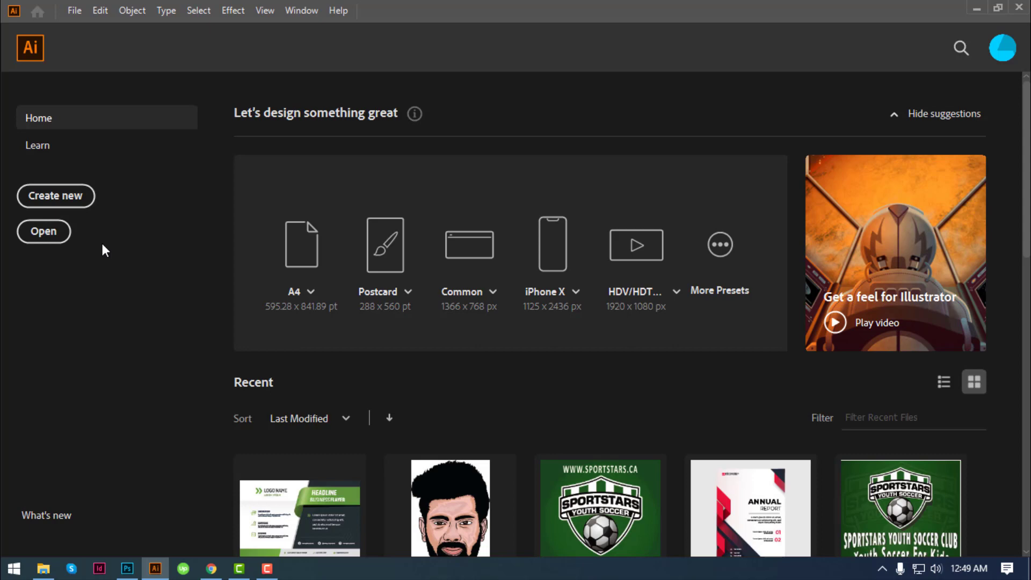
left_click(30, 231)
left_click(71, 199)
left_click(75, 10)
left_click(93, 28)
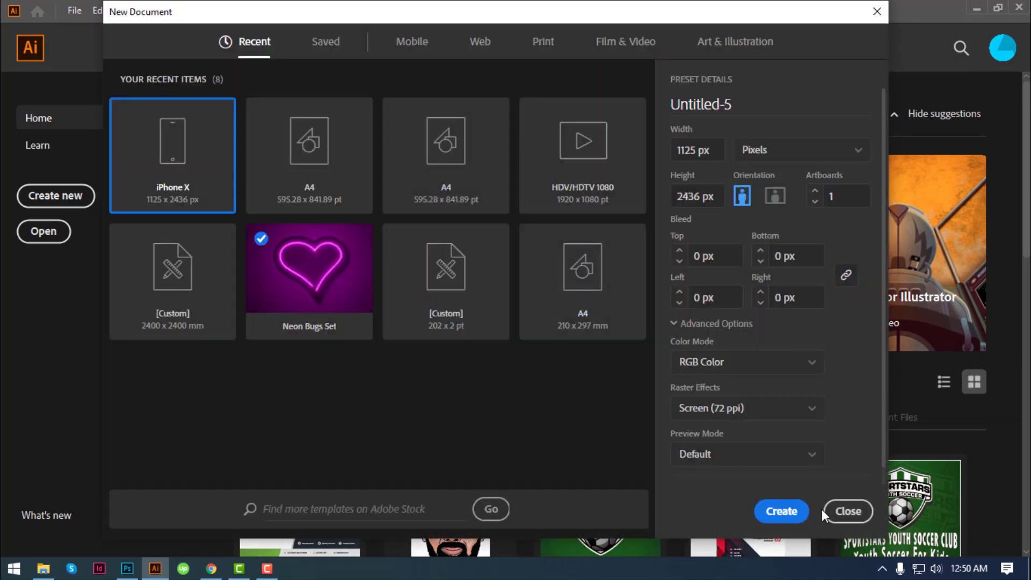
left_click(846, 509)
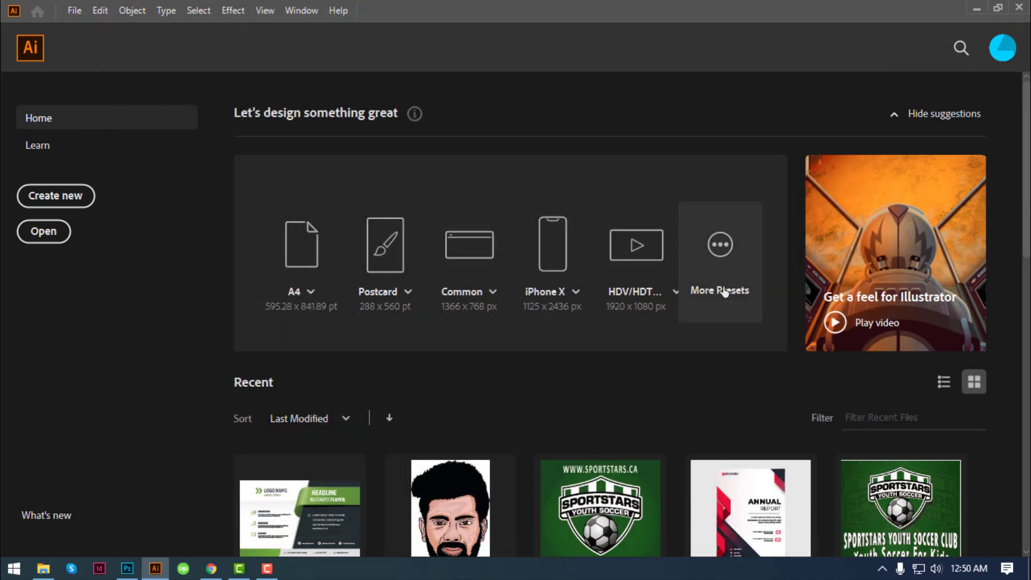
left_click(715, 261)
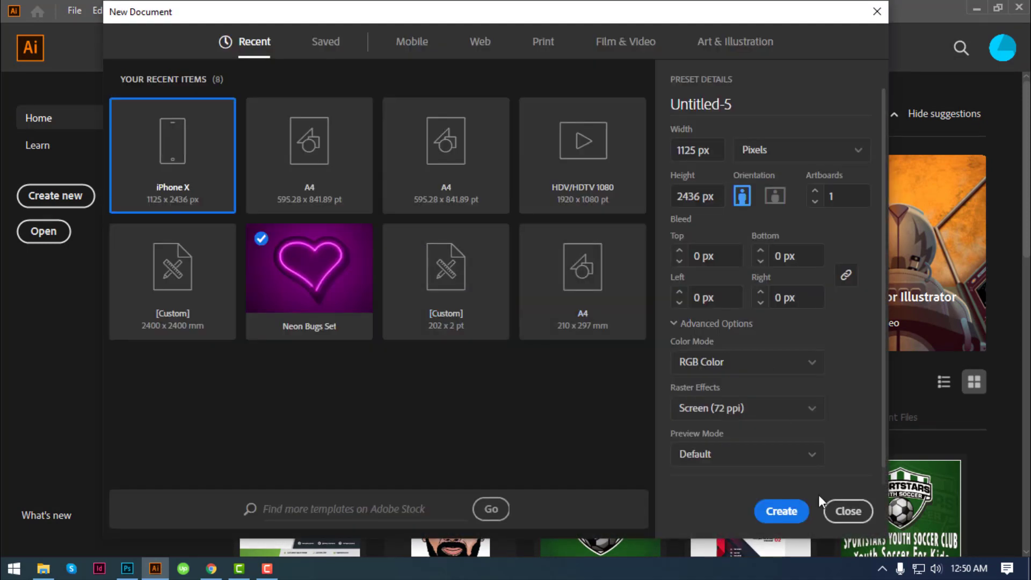
left_click(845, 509)
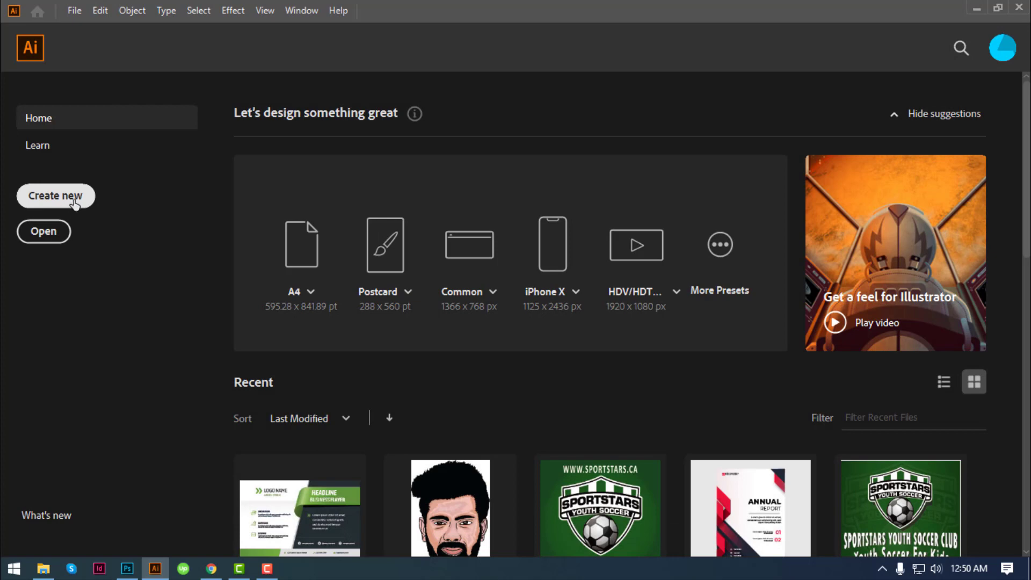
Step: Open the New Document settings and browse the Saved, Recent and Mobile preset categories
left_click(73, 200)
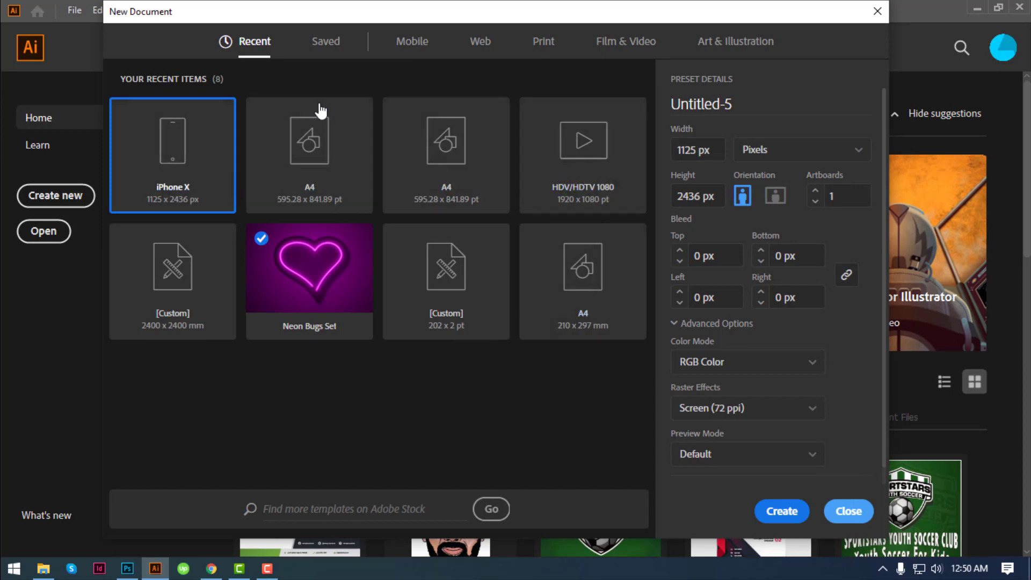
left_click(328, 44)
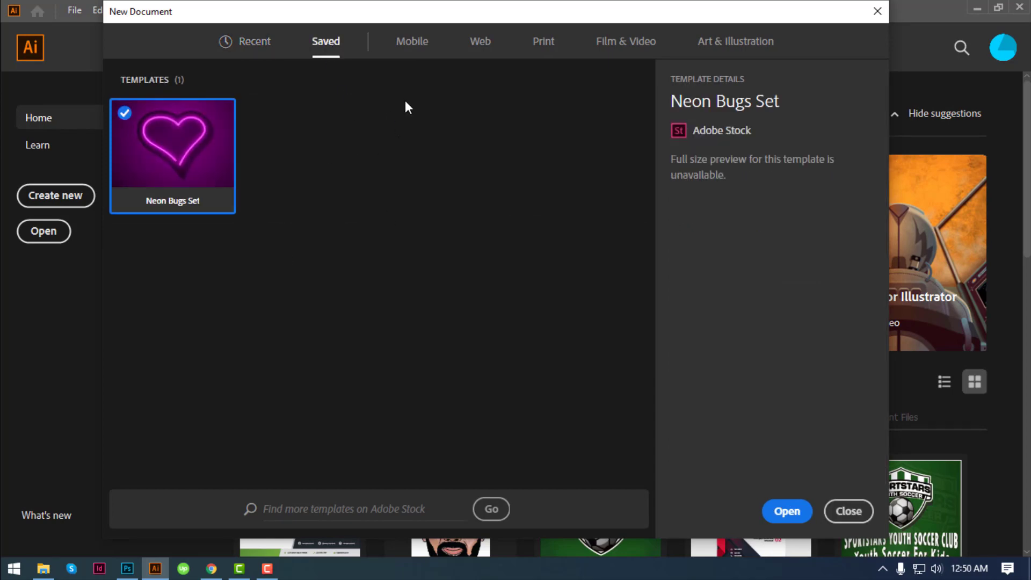
left_click(256, 42)
left_click(317, 40)
left_click(250, 43)
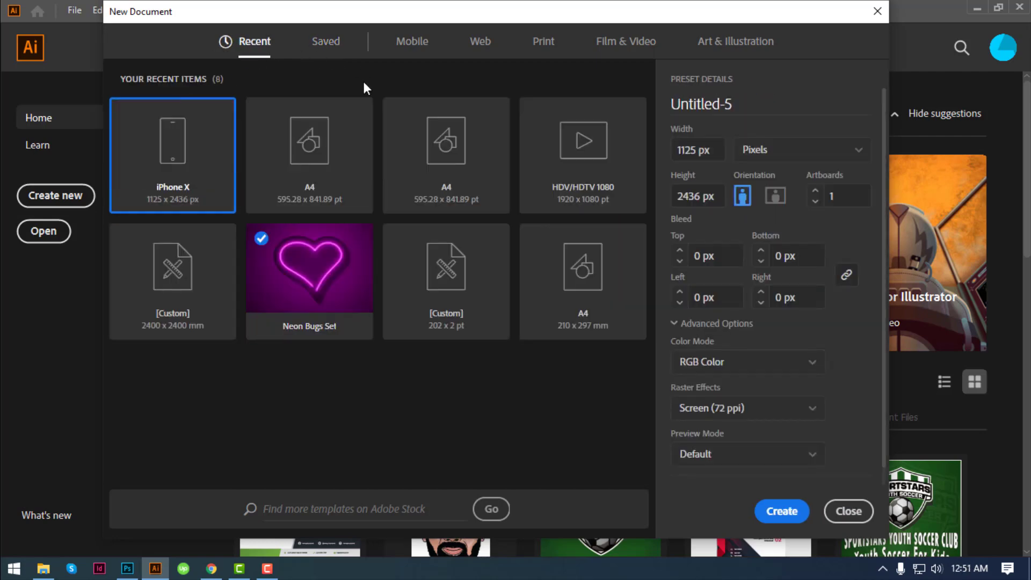
left_click(340, 44)
left_click(419, 47)
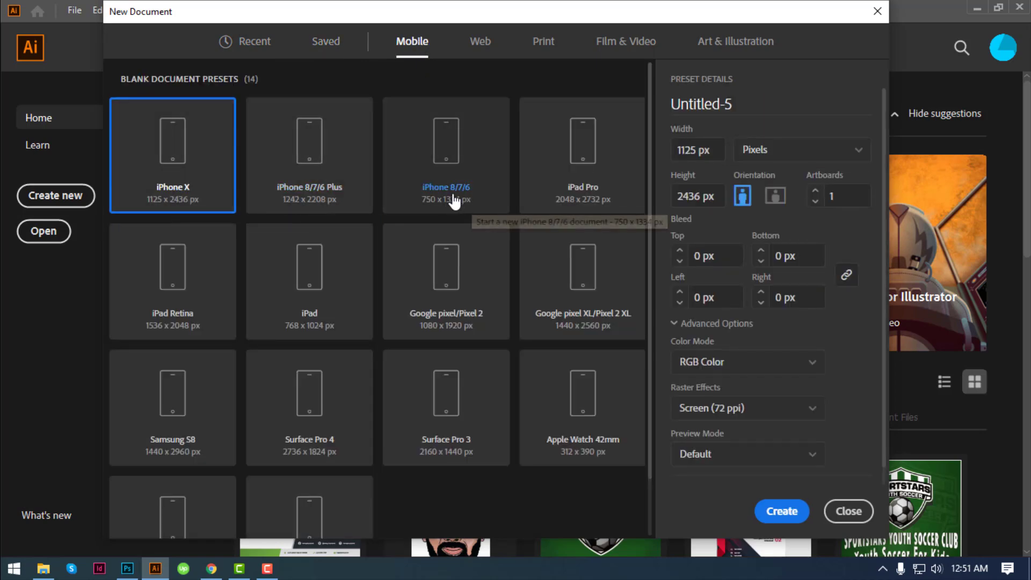
scroll(369, 295, "down", 2)
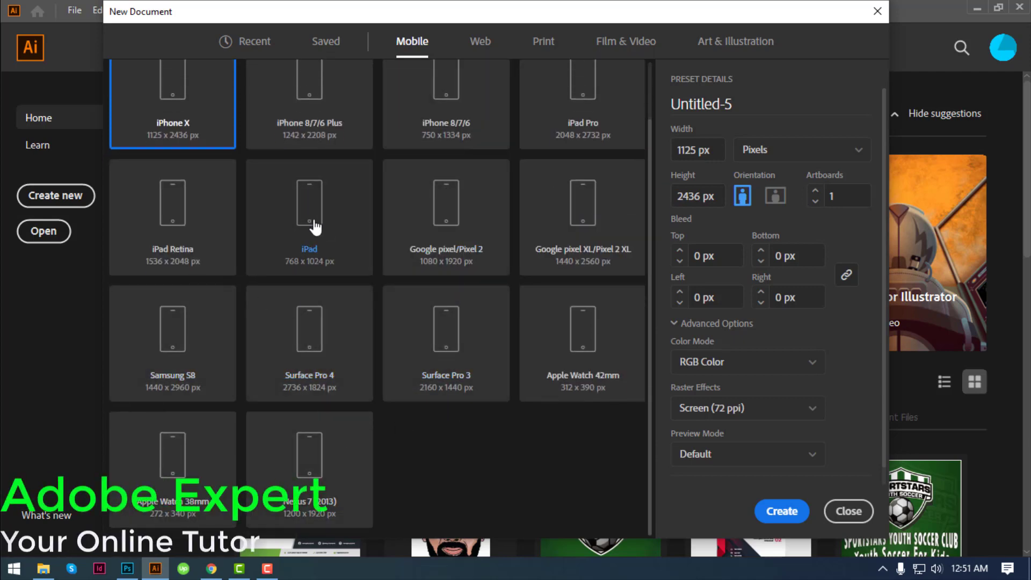
Step: Pick the iPad preset (768 × 1024 px), then set width to 125 px and height to 5
left_click(328, 226)
left_click(713, 147)
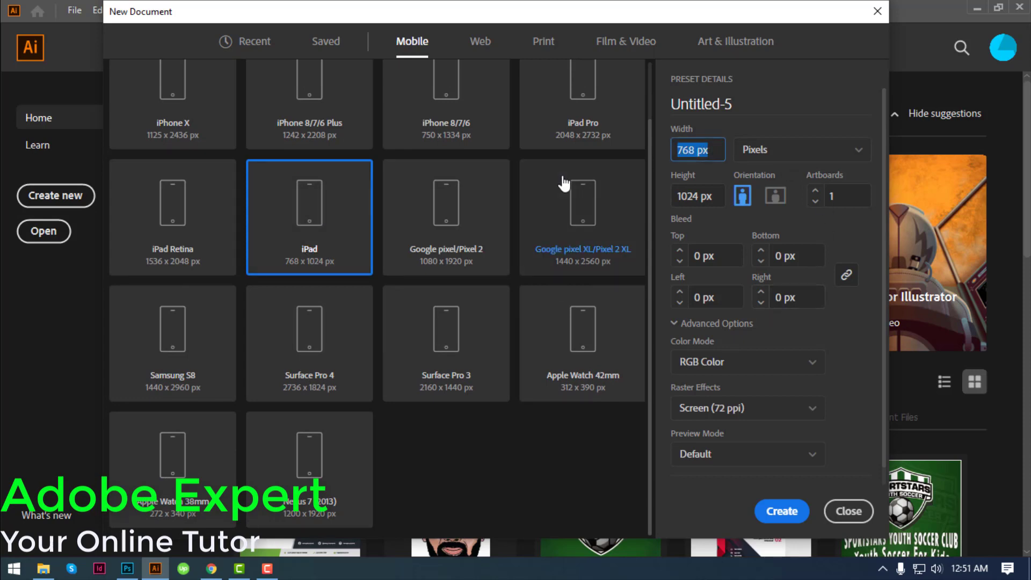
type("125")
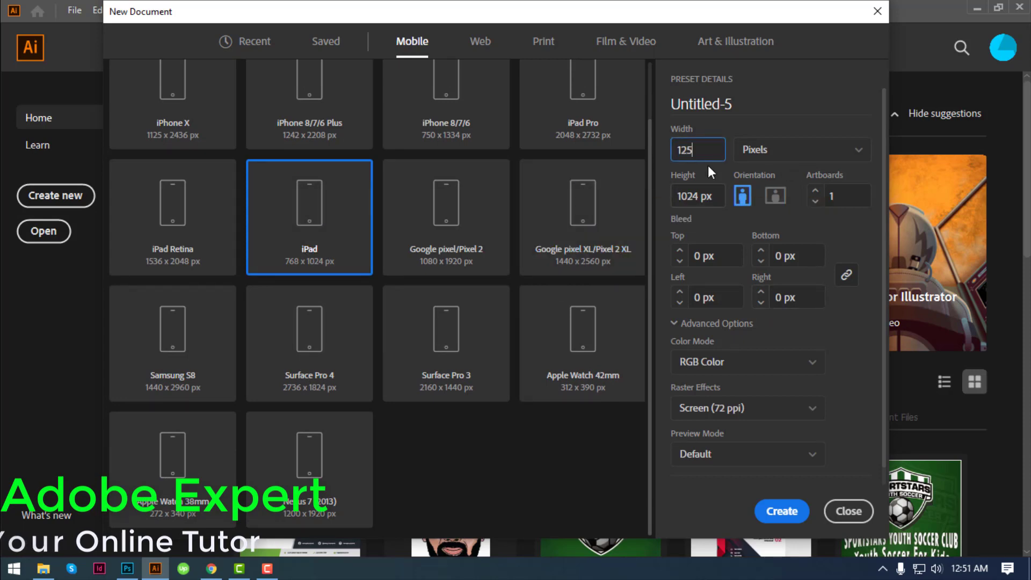
key("Tab")
type("5")
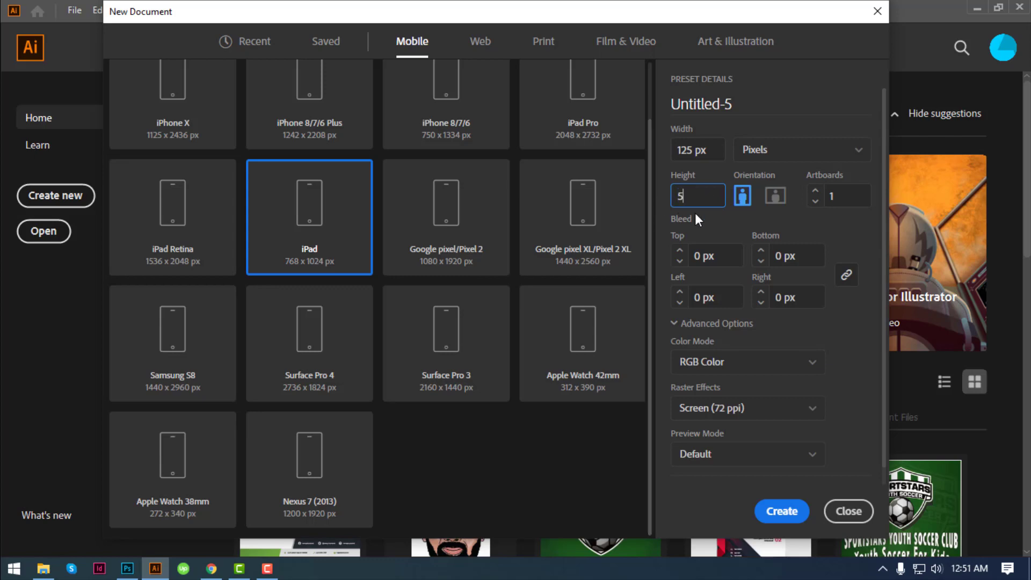
scroll(392, 89, "up", 2)
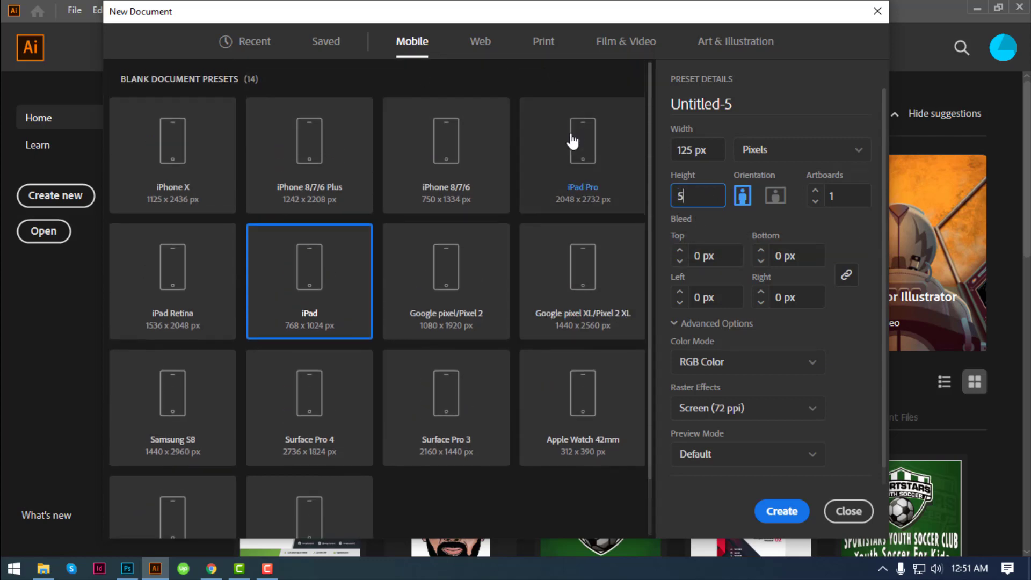
Step: Look through the Web, Print, Film & Video and Art & Illustration preset categories
left_click(480, 43)
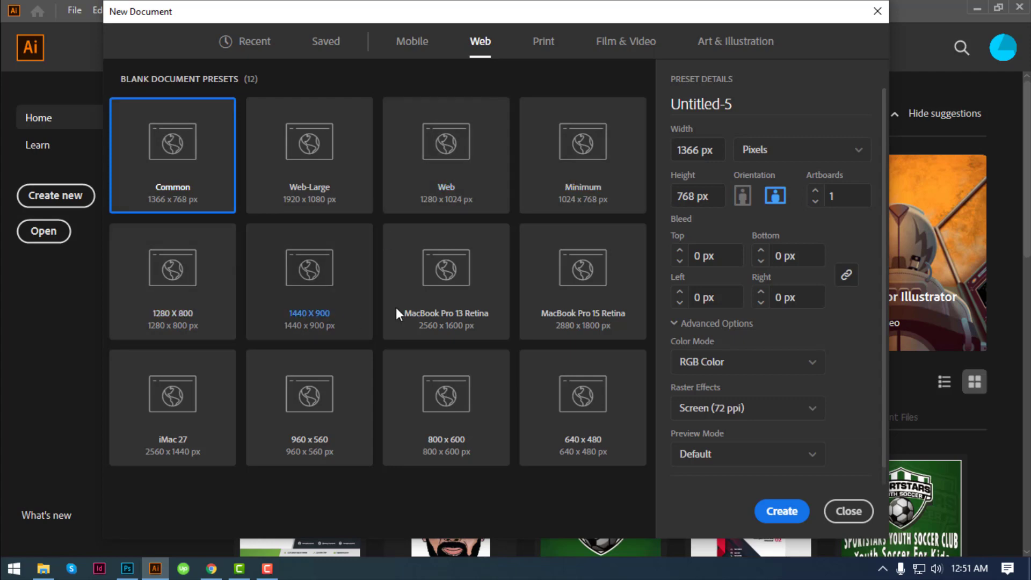
left_click(547, 47)
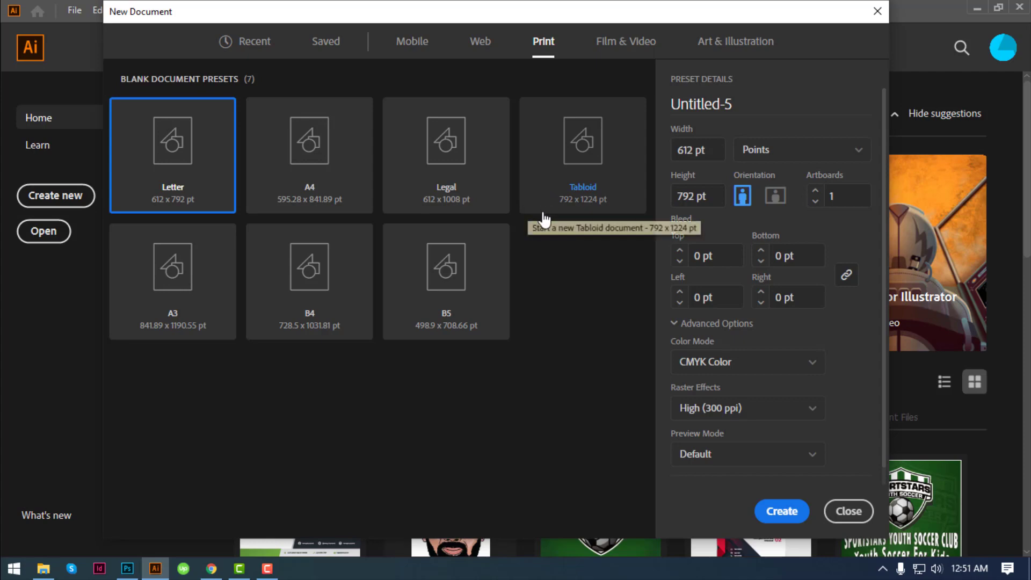
left_click(625, 47)
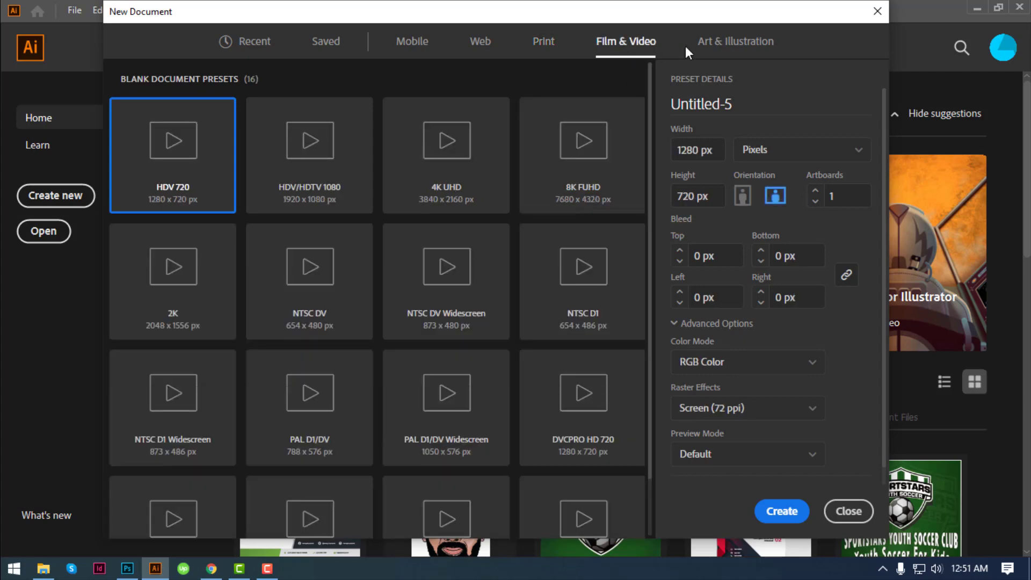
left_click(736, 42)
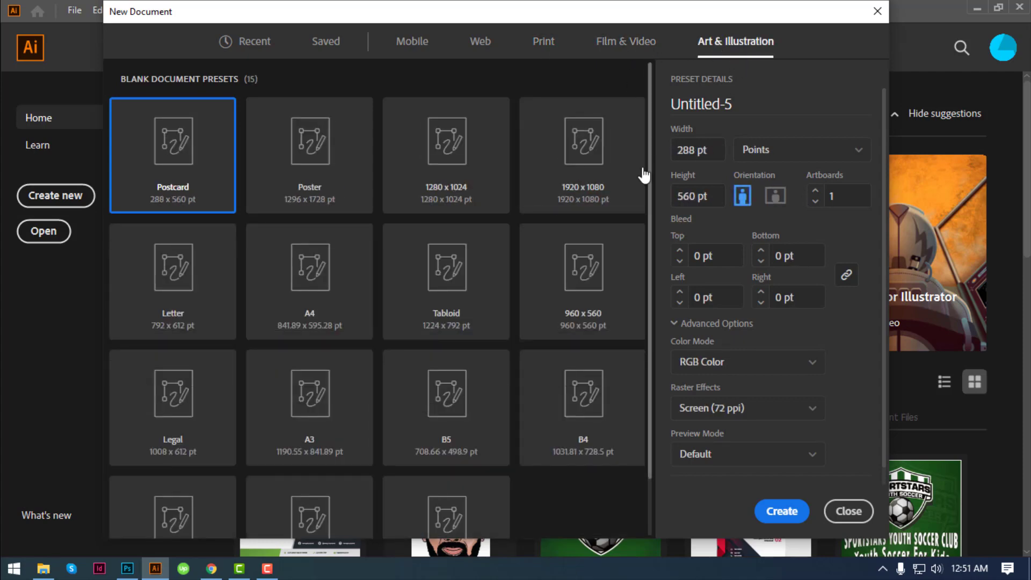
scroll(265, 344, "down", 1)
scroll(269, 247, "up", 1)
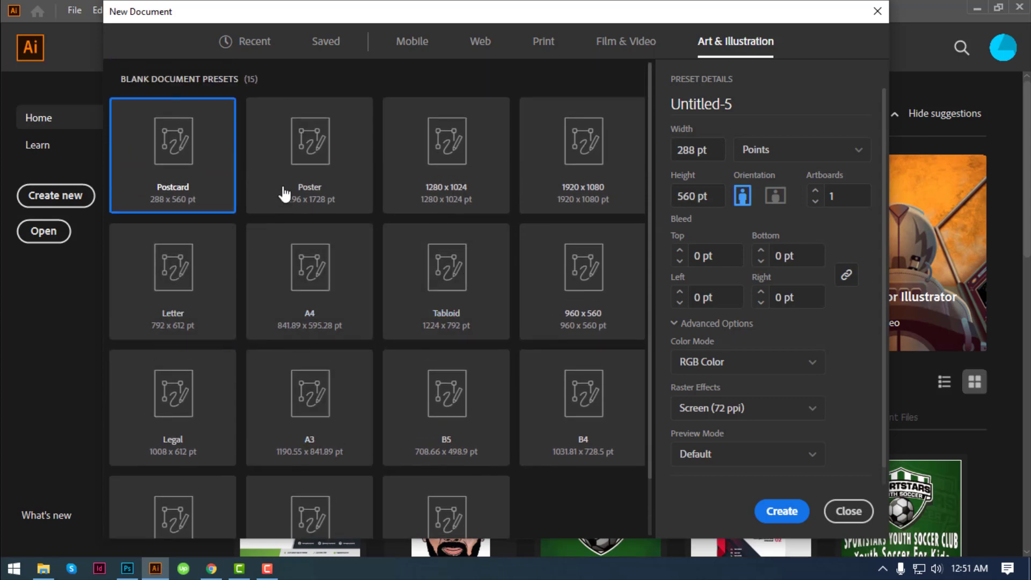
Step: Try the Poster preset, then apply Print A4 at 595.276 × 841.89 pt
left_click(311, 166)
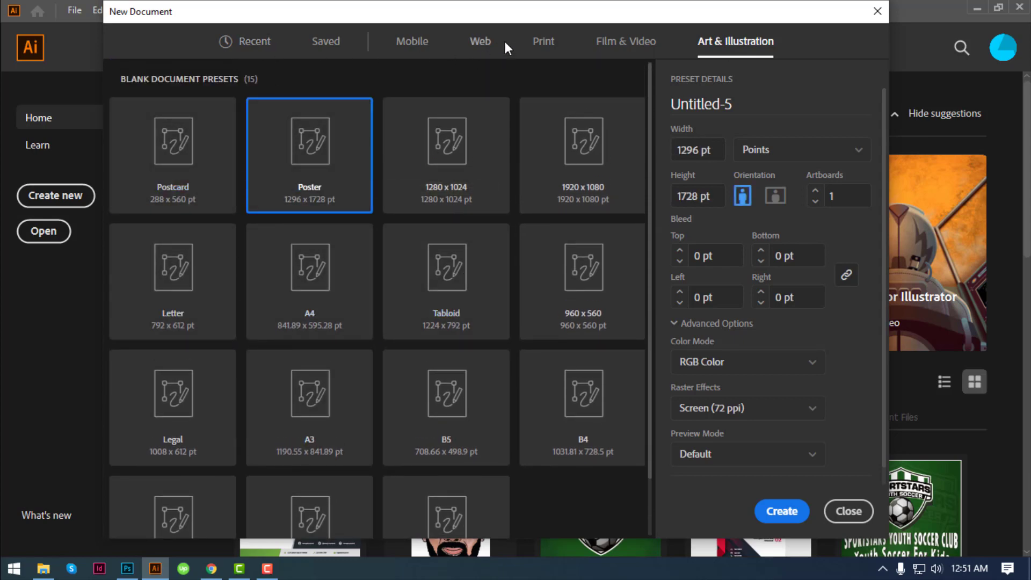
left_click(543, 44)
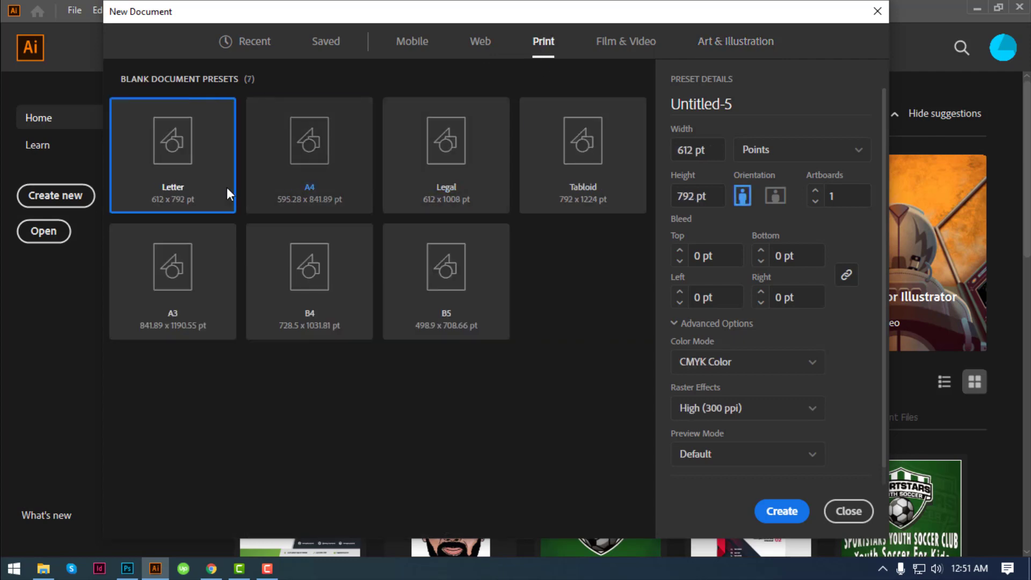
left_click(321, 170)
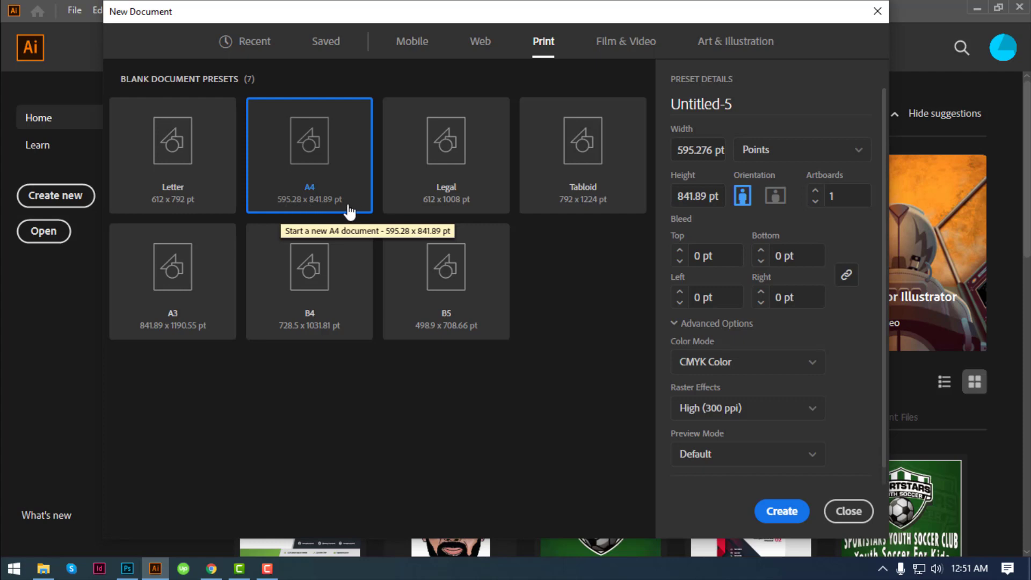
left_click(780, 155)
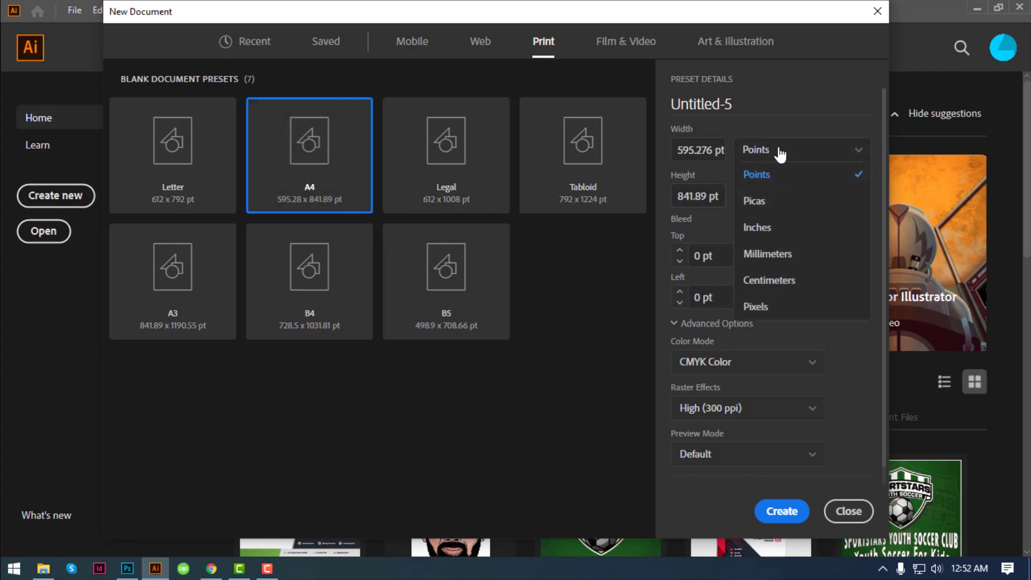
left_click(755, 199)
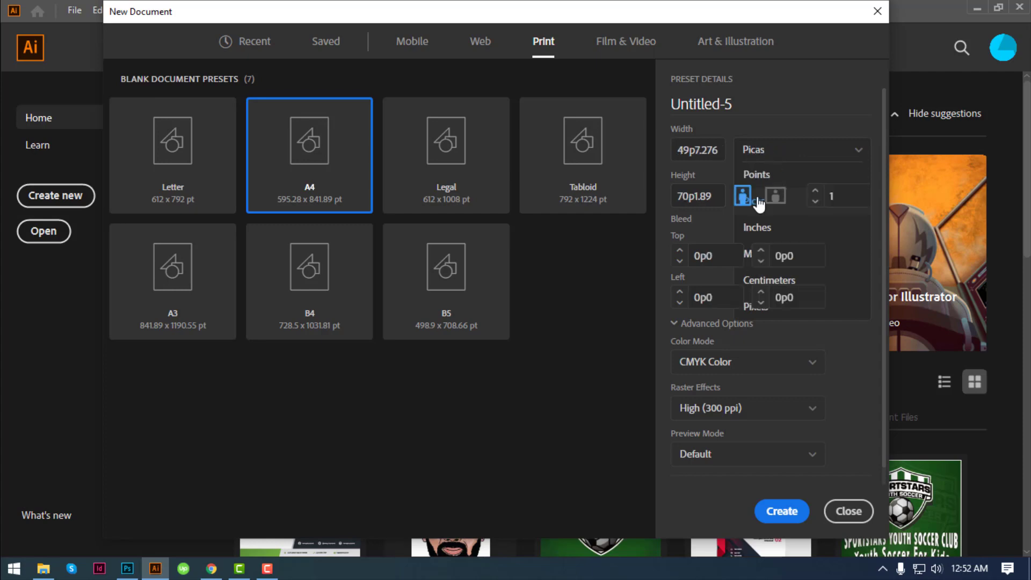
left_click(765, 155)
left_click(766, 227)
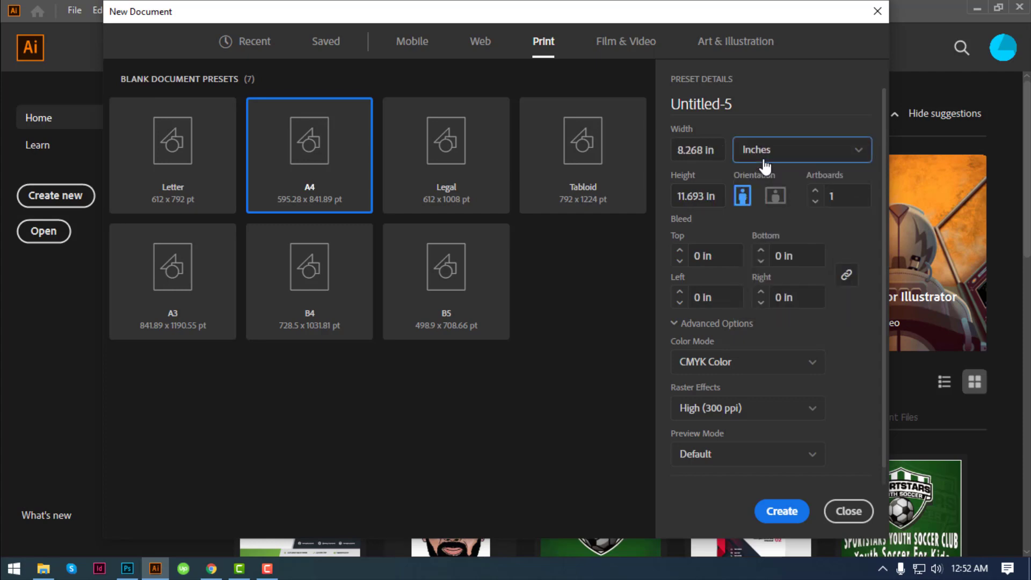
left_click(720, 150)
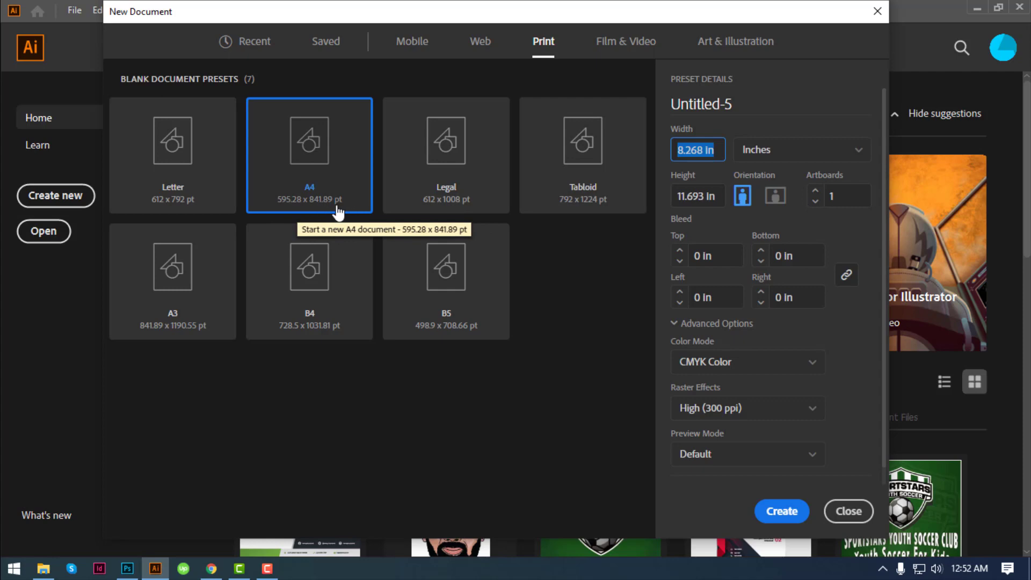
left_click(766, 156)
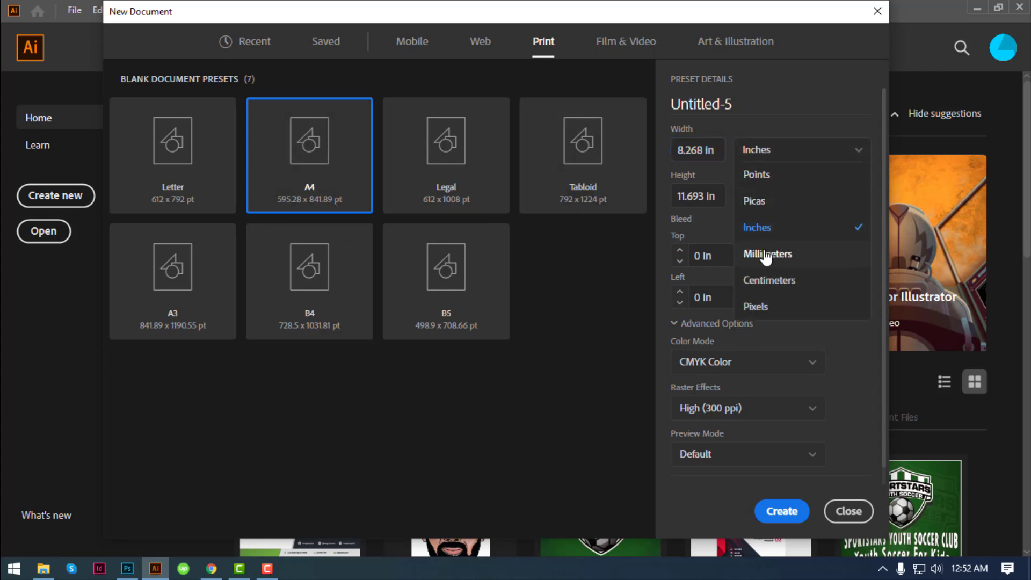
left_click(763, 253)
left_click(765, 156)
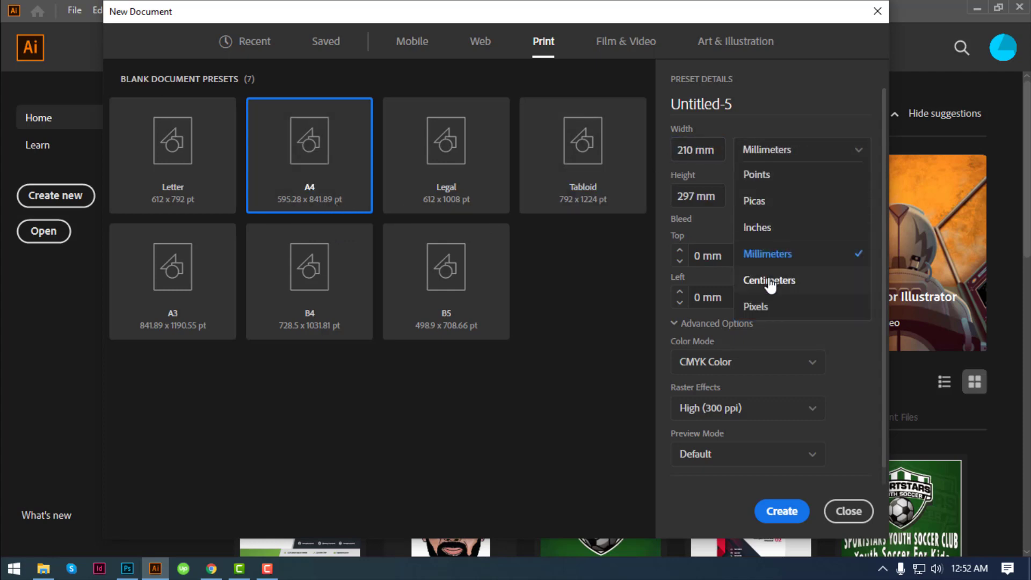
left_click(770, 280)
left_click(764, 156)
left_click(760, 305)
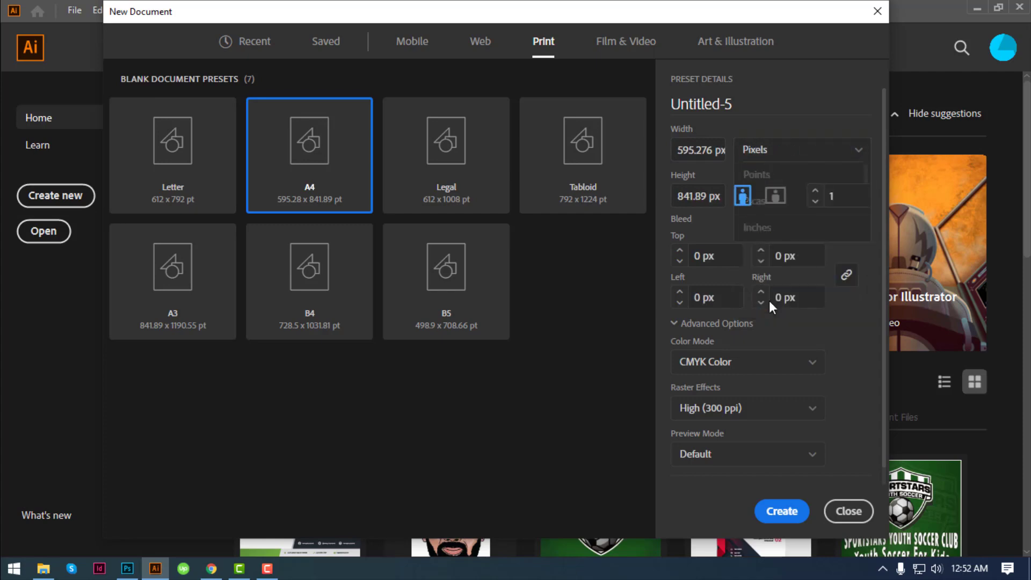
left_click(765, 154)
left_click(772, 175)
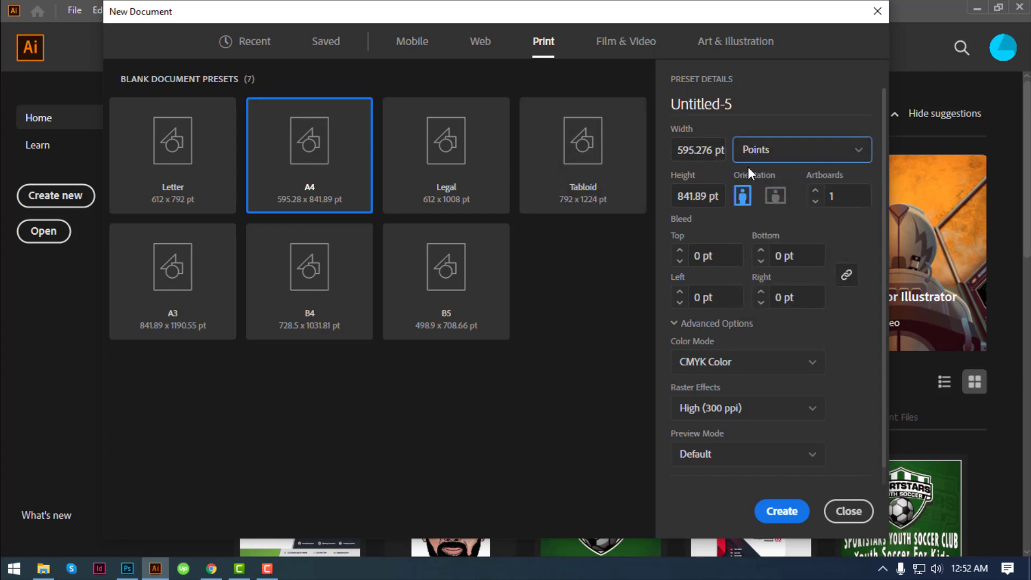
left_click(760, 104)
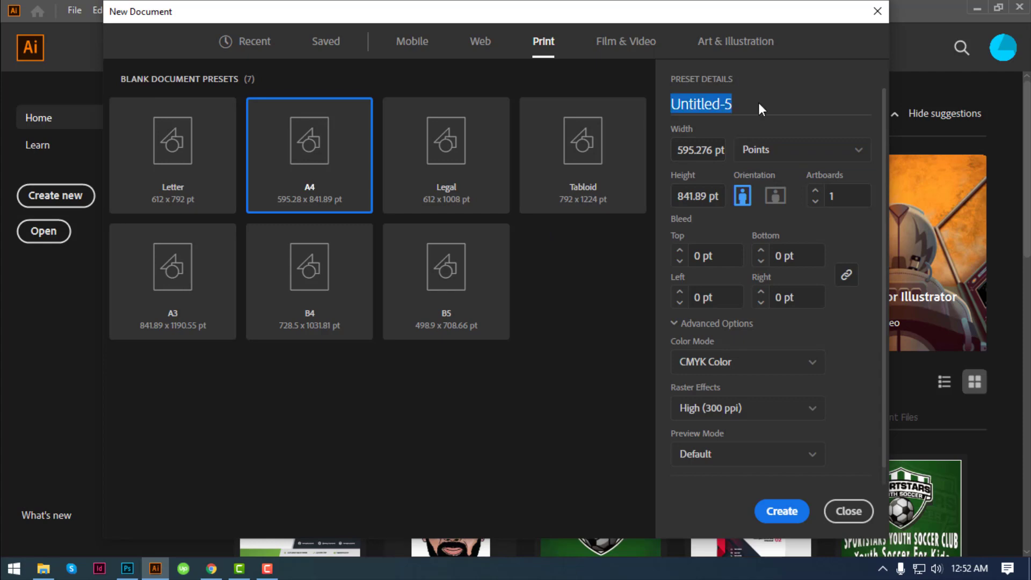
Step: Name the document 'Adobe expert' and try Points, Picas, Millimeters and Centimeters before settling on Inches
key("BackSpace")
type("Ado")
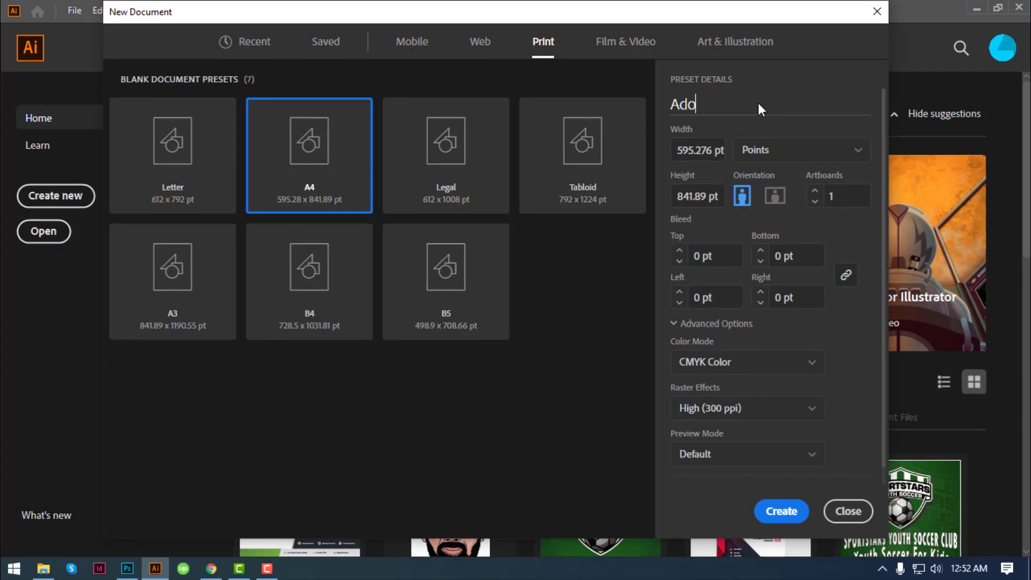
type("be expert")
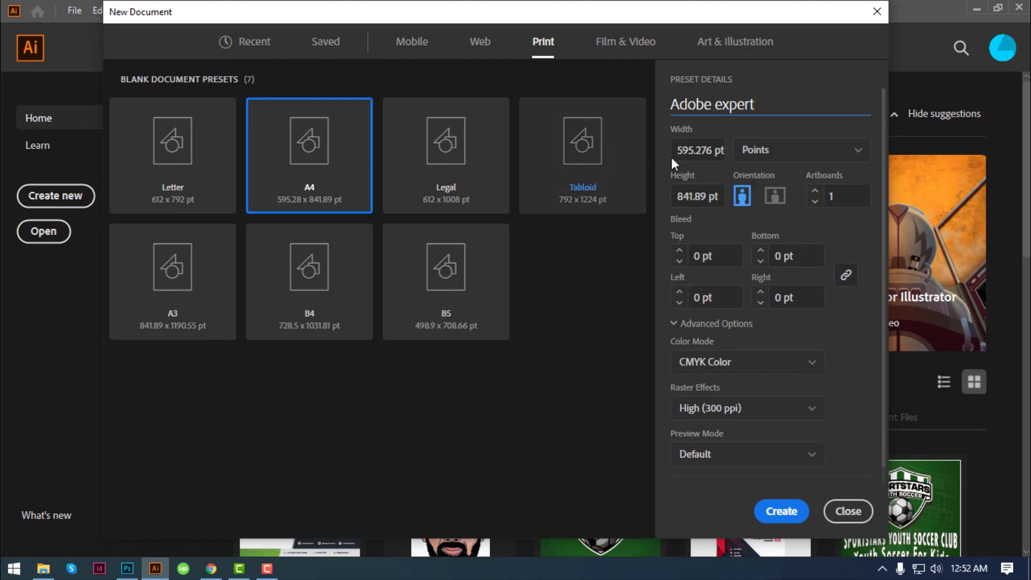
left_click(753, 150)
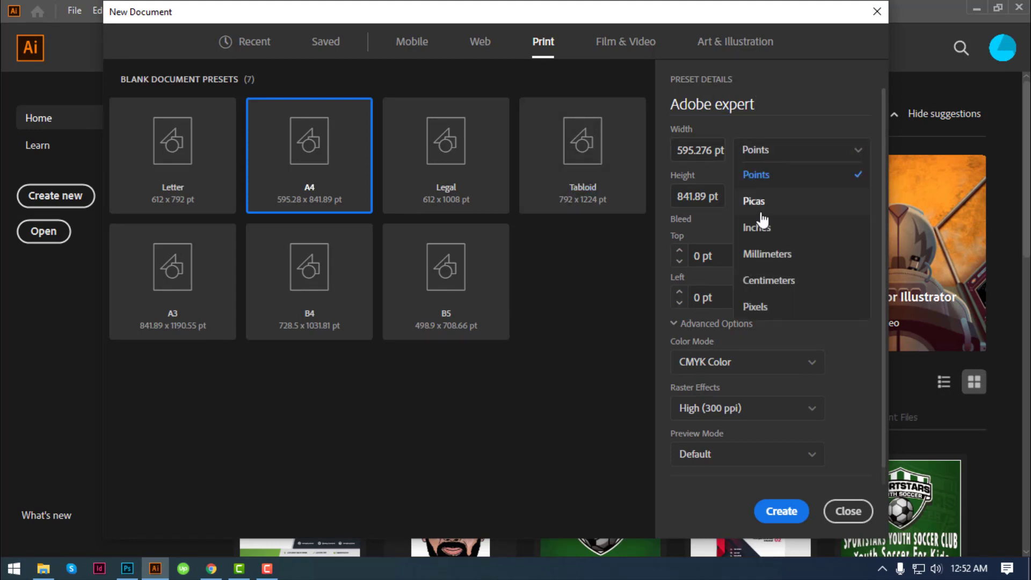
left_click(763, 175)
left_click(770, 148)
left_click(770, 205)
left_click(781, 150)
left_click(779, 254)
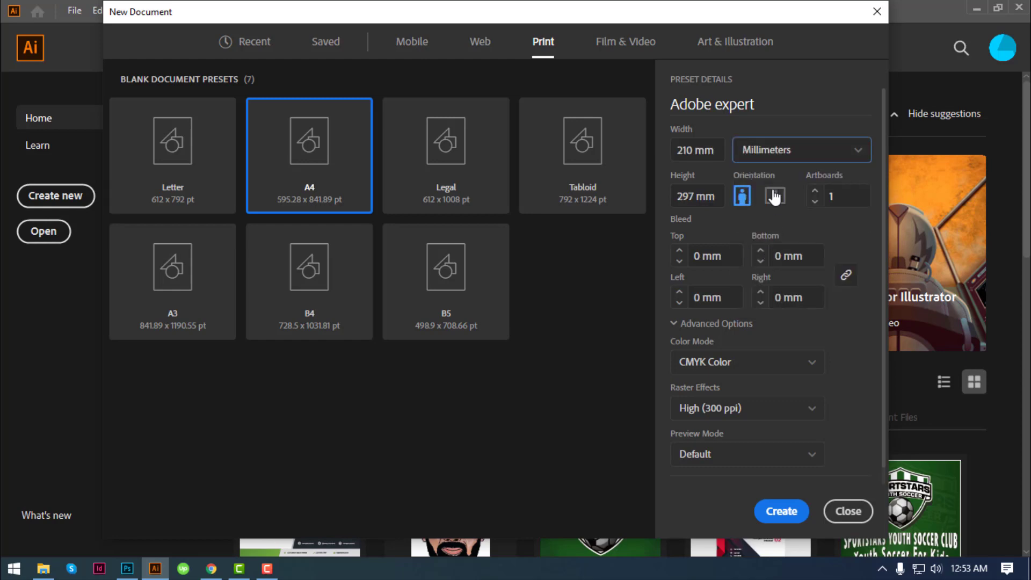
left_click(772, 153)
left_click(737, 279)
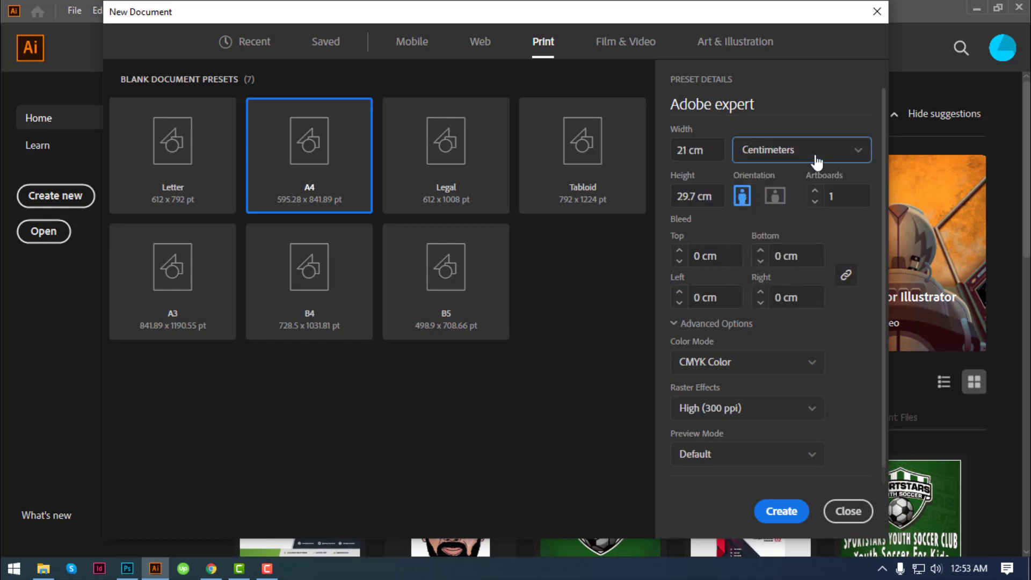
left_click(718, 153)
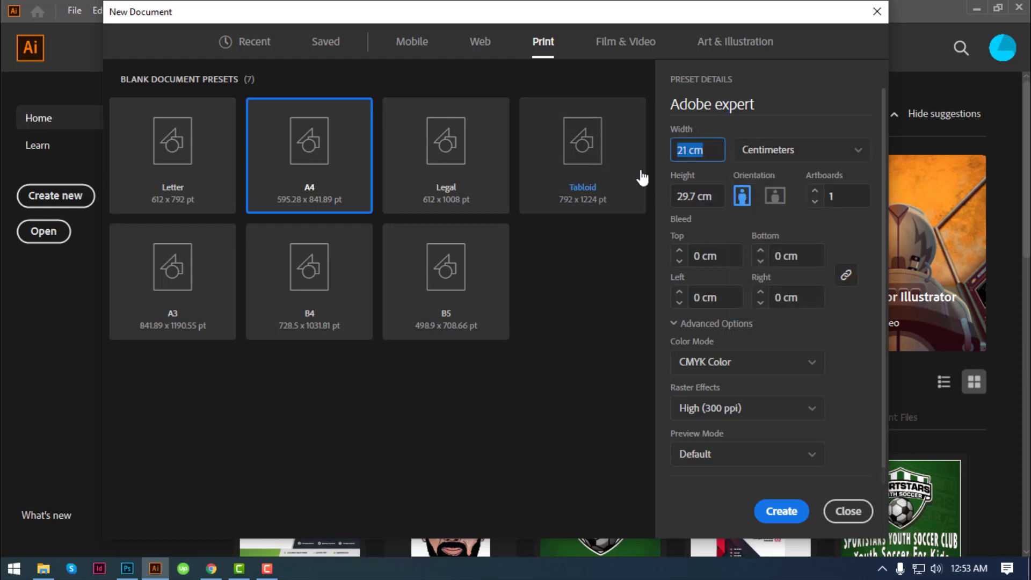
left_click(769, 155)
left_click(766, 226)
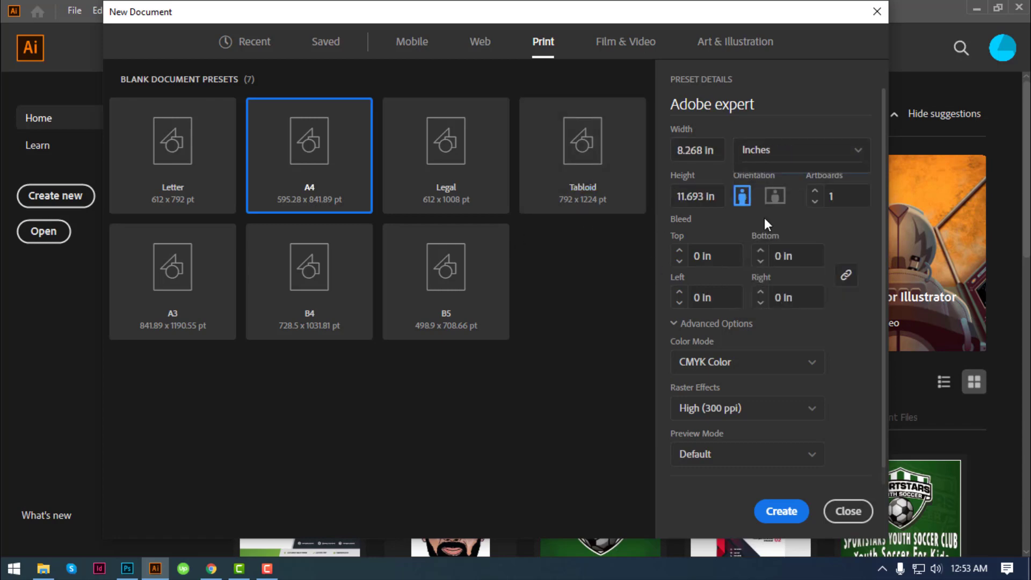
Step: Set the document width and height to 5 in each
left_click(697, 150)
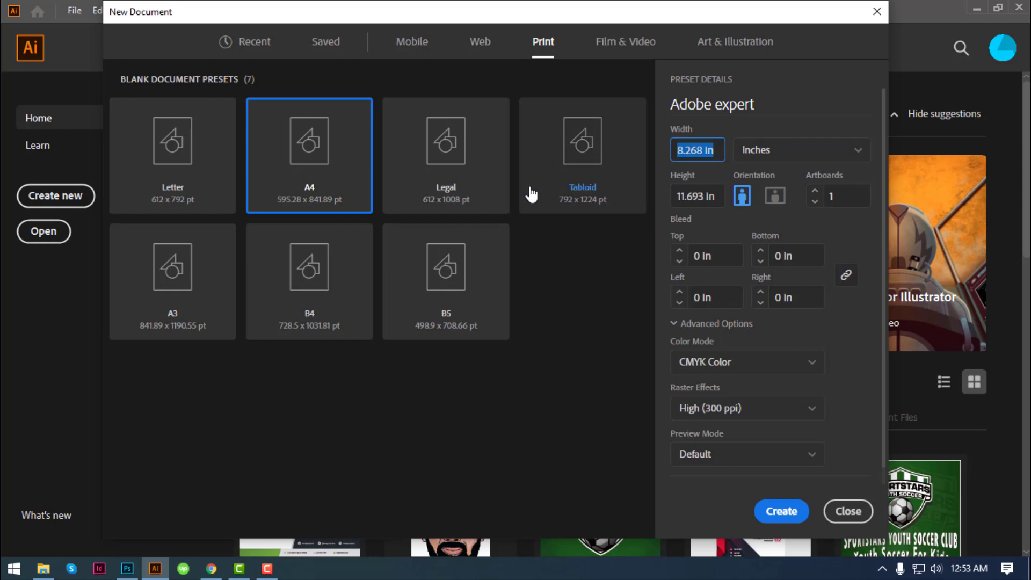
type("5")
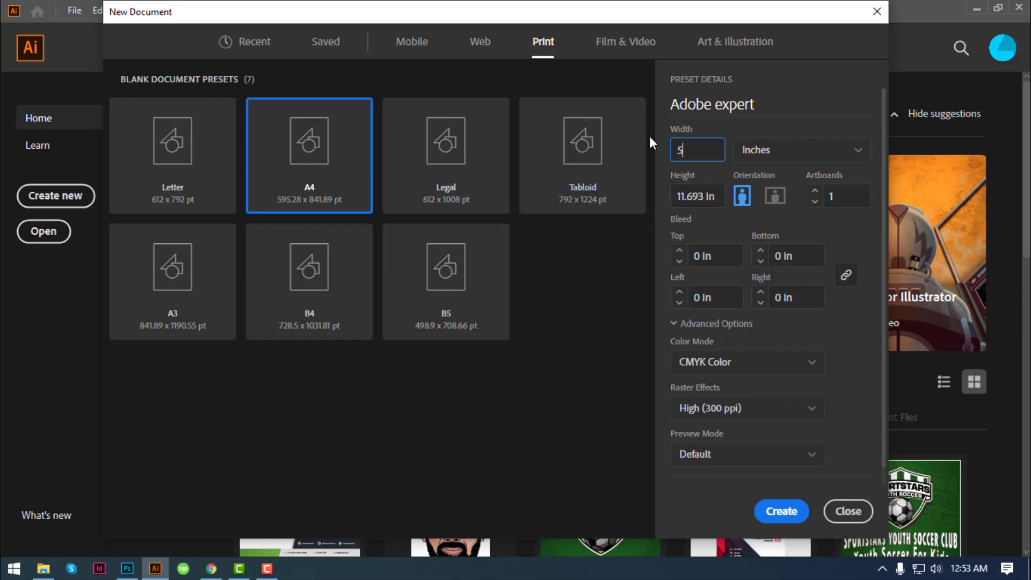
left_click(713, 198)
type("5")
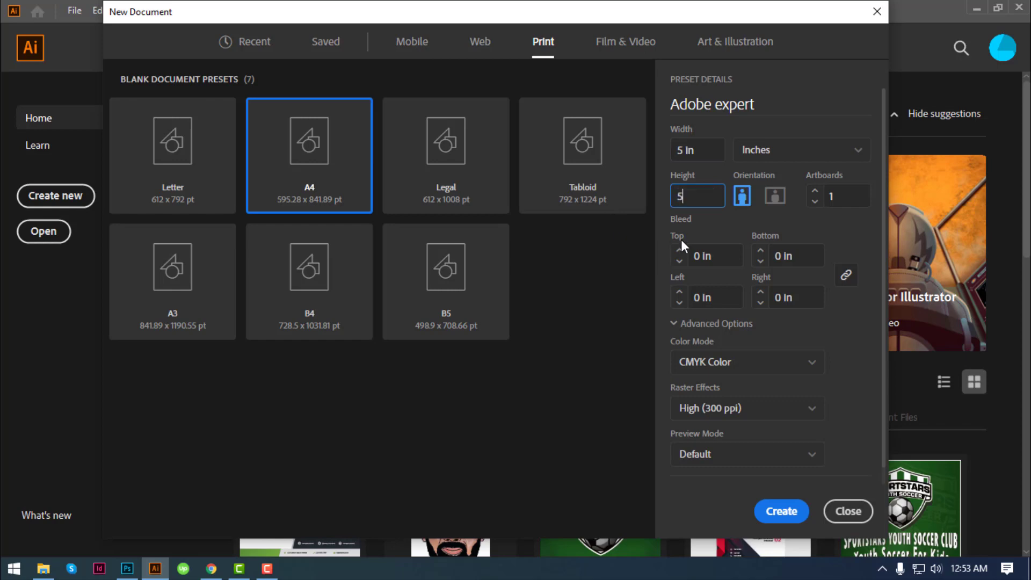
left_click(705, 151)
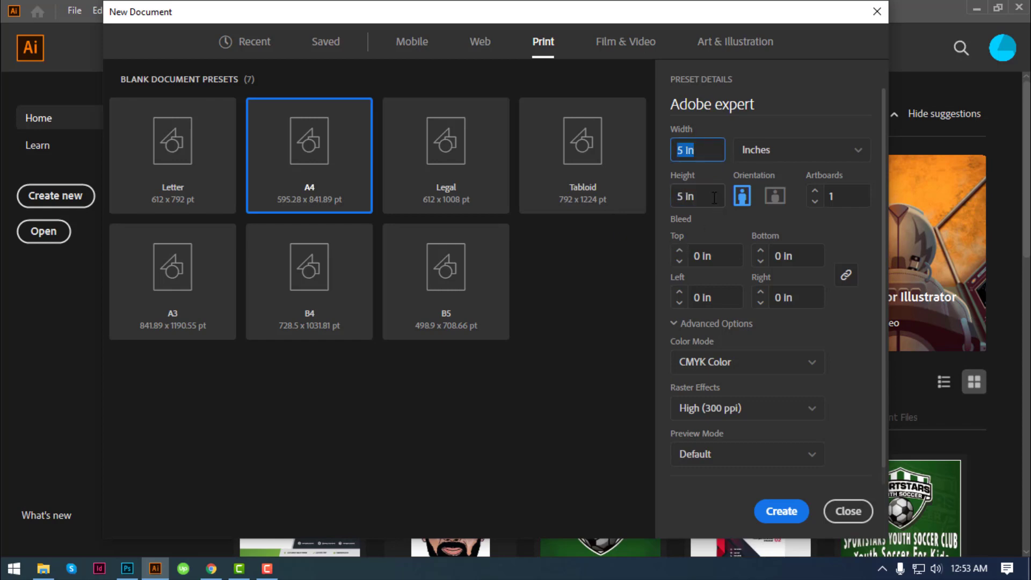
left_click(714, 200)
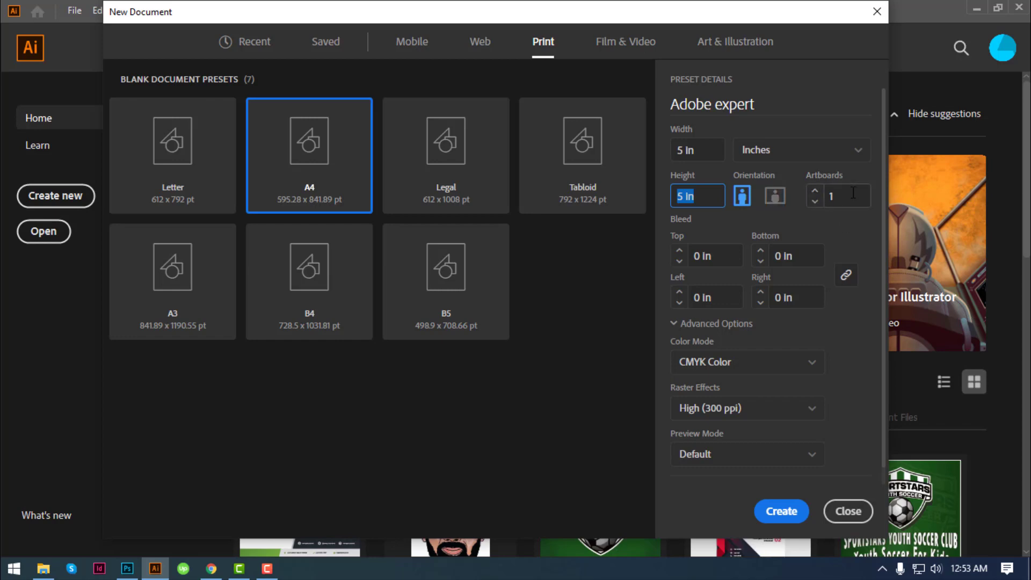
left_click(816, 193)
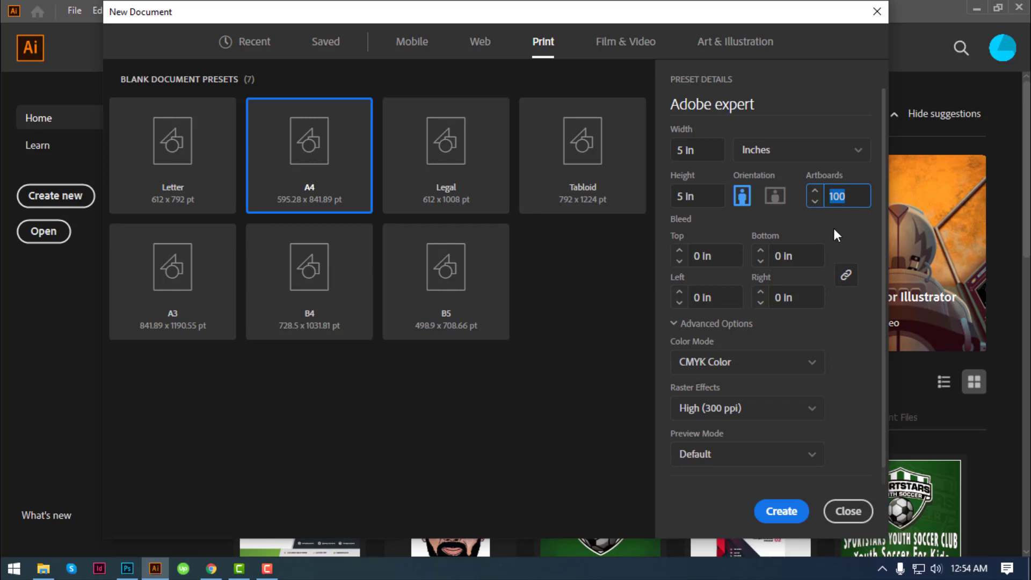
type("5")
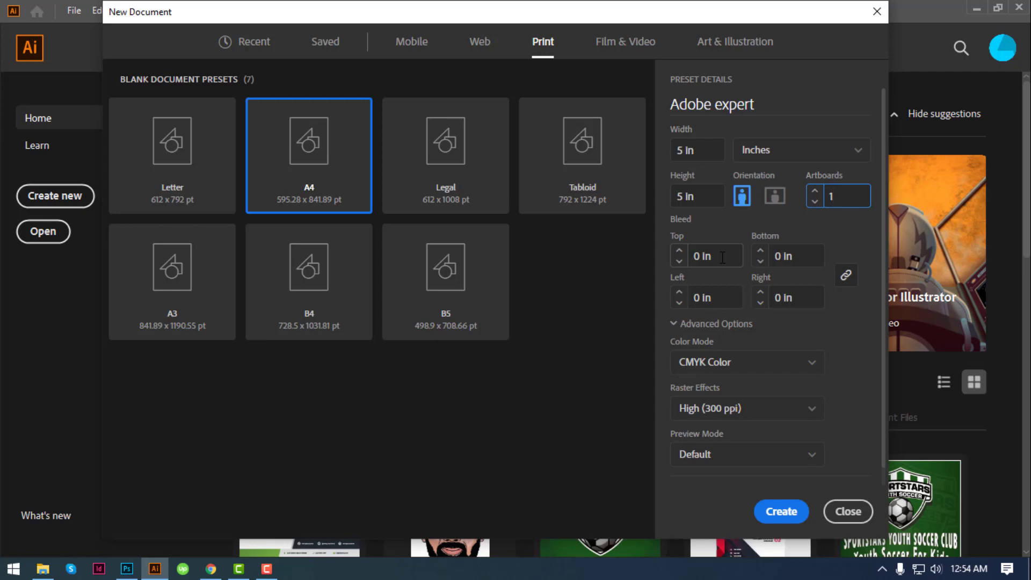
Step: Apply a linked 0.125 in bleed to all sides and create the Adobe expert document
left_click(673, 323)
left_click(672, 324)
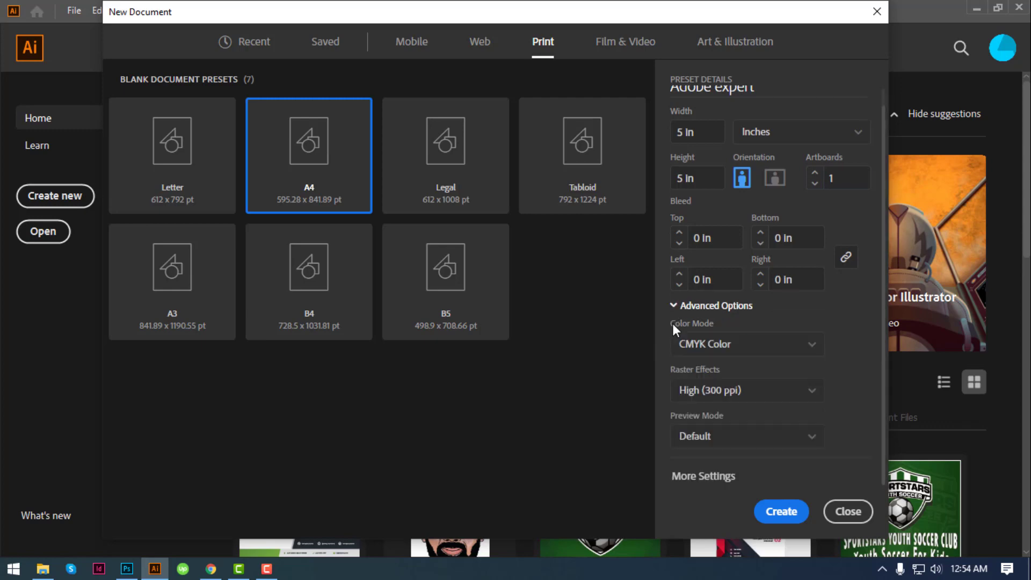
left_click(673, 305)
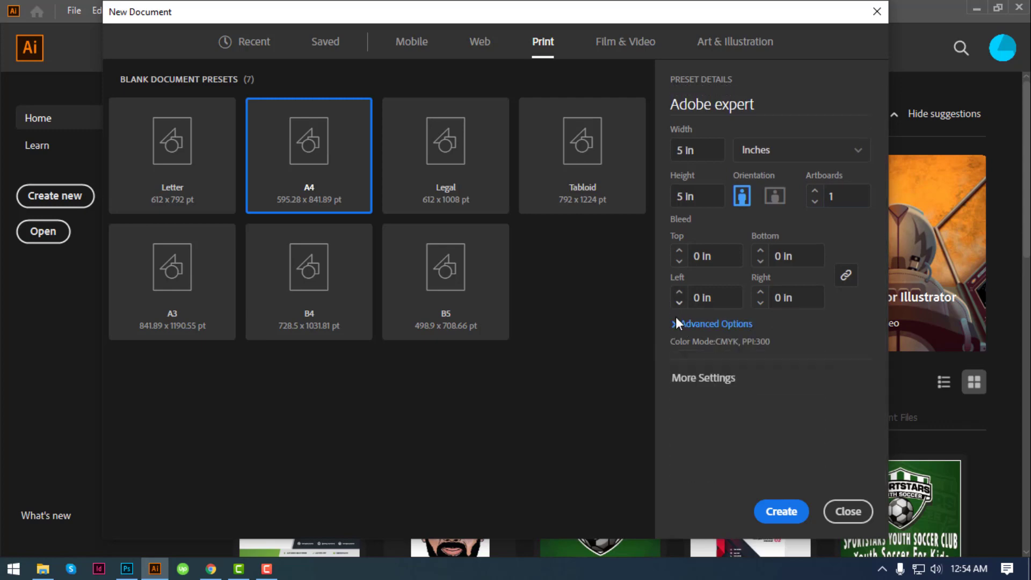
left_click(726, 257)
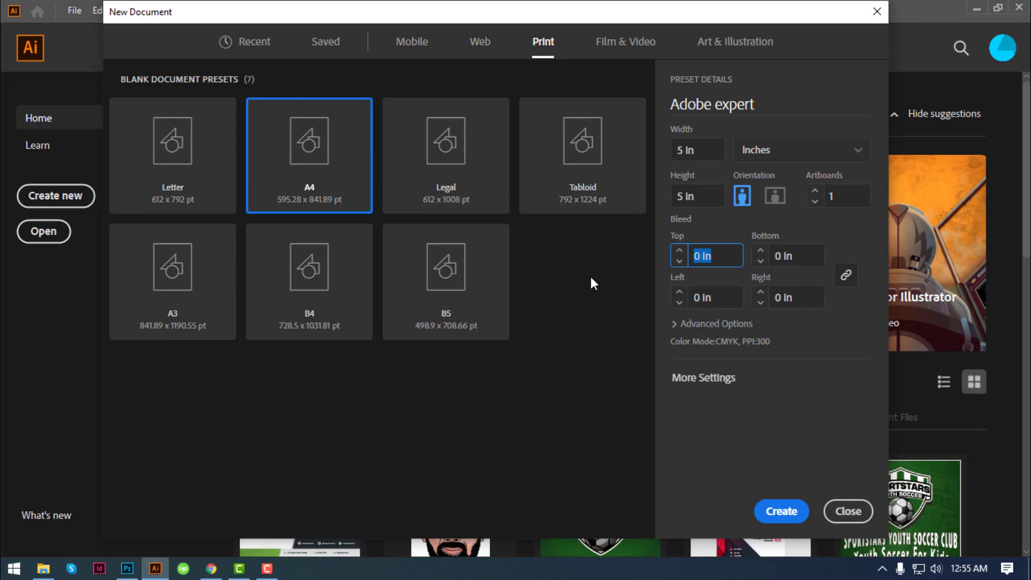
key("BackSpace")
type(".125")
left_click(846, 276)
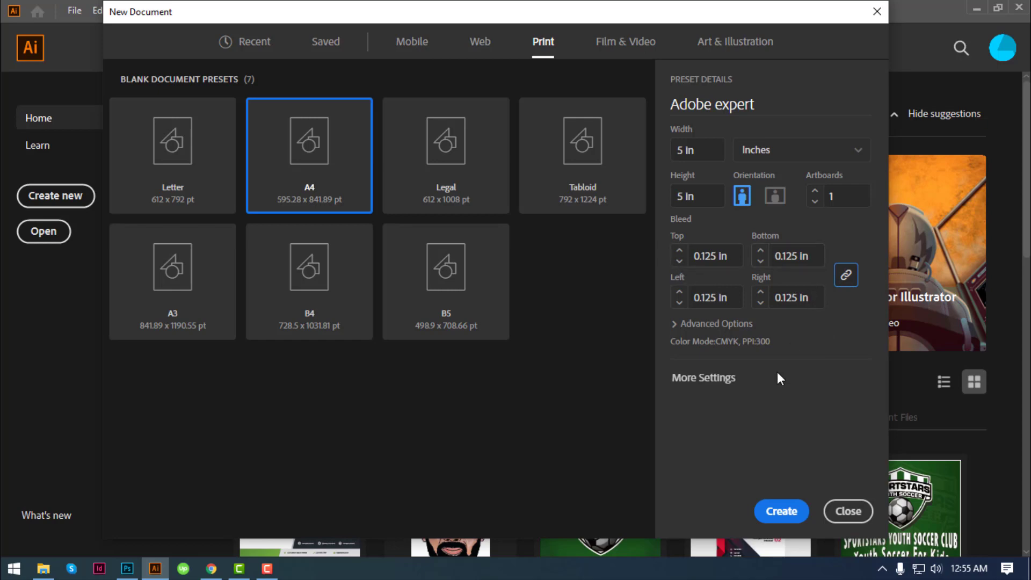
left_click(783, 512)
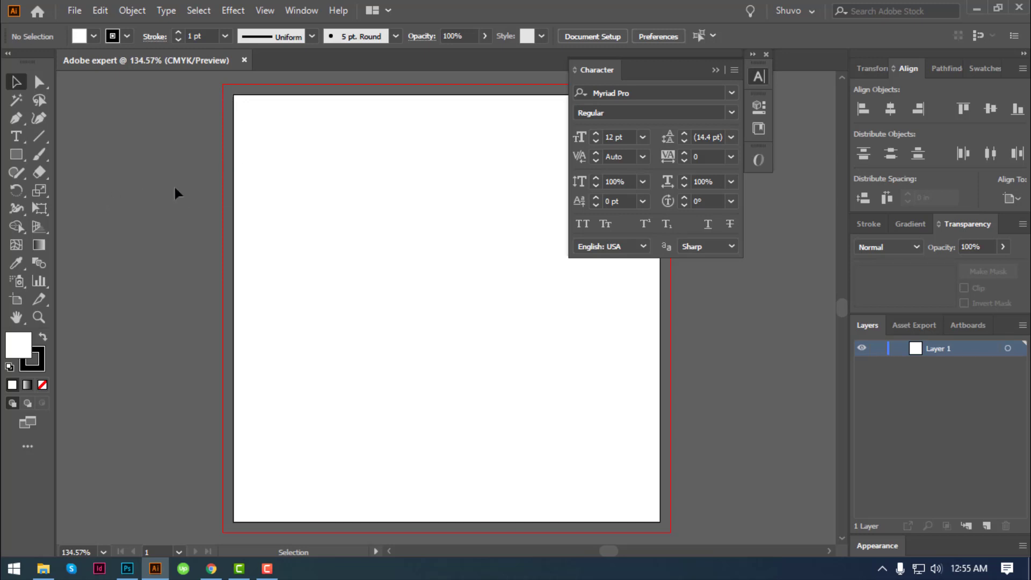
Step: Draw a 5 × 5 in rectangle and move it up and to the left
left_click(16, 155)
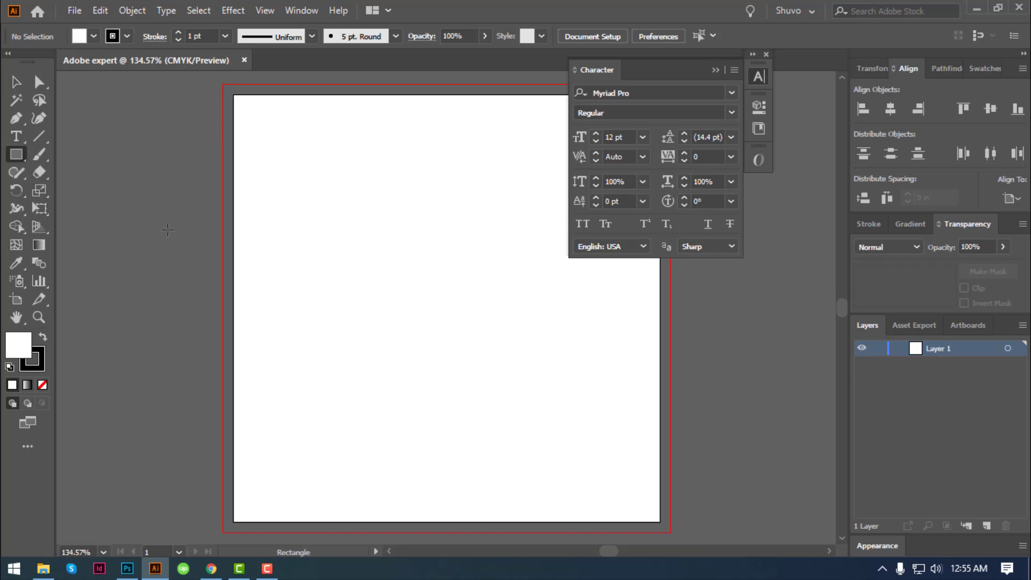
left_click(168, 230)
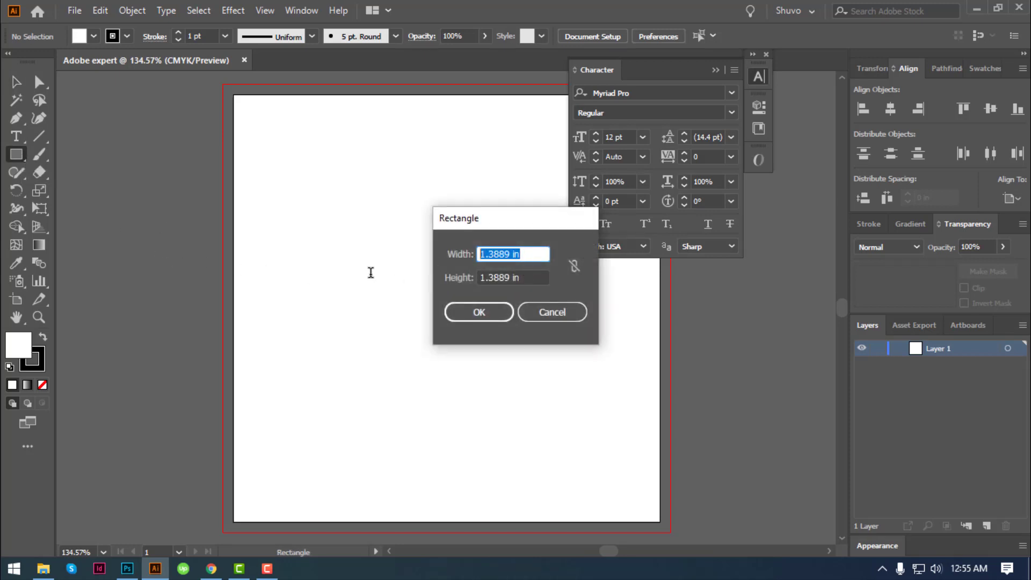
type("5")
key("Tab")
type("5")
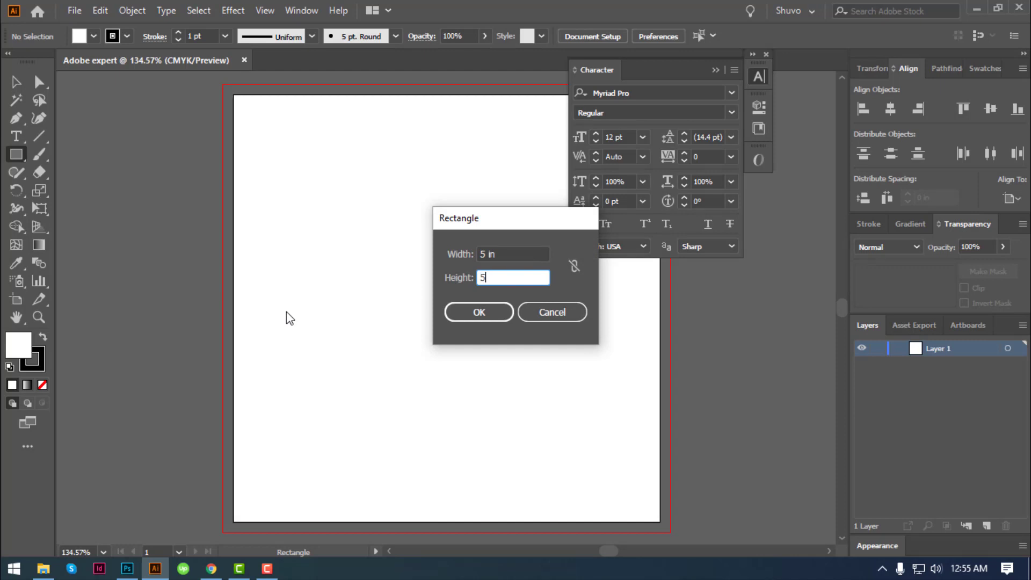
left_click(467, 313)
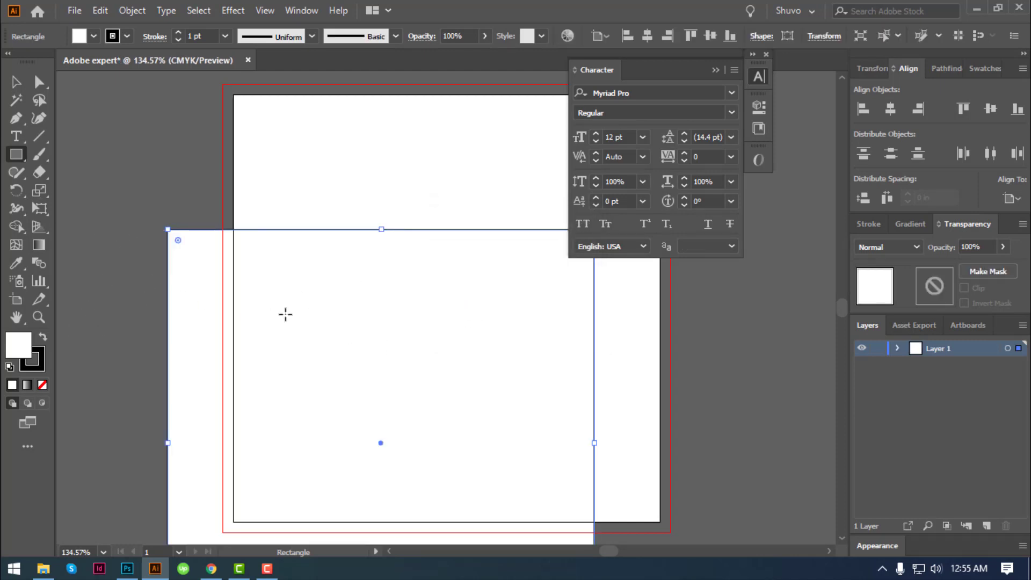
key("v")
left_click_drag(232, 278, 193, 218)
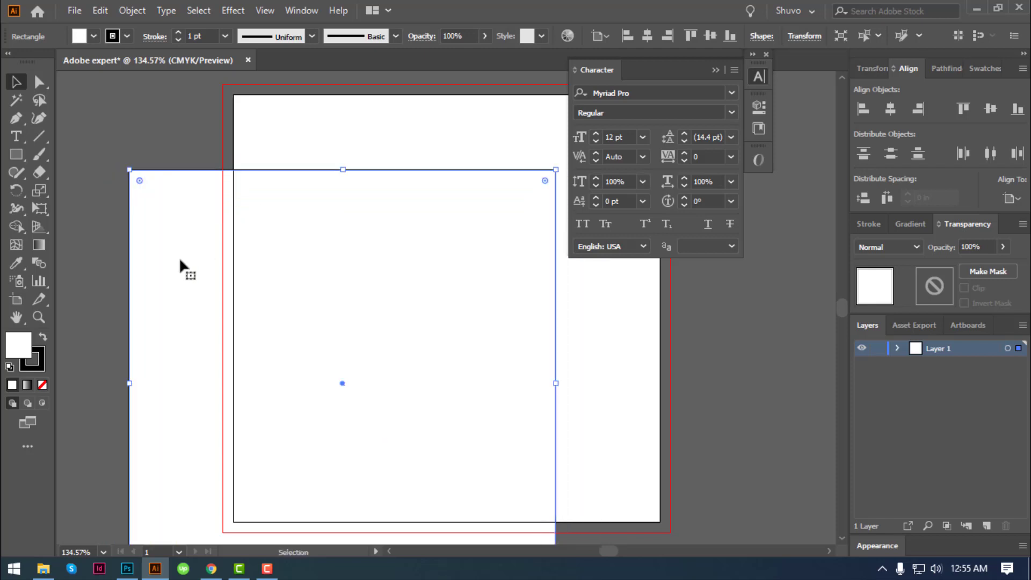
Step: Give the rectangle no stroke and a green fill, centred on the artboard
left_click(37, 365)
left_click(43, 384)
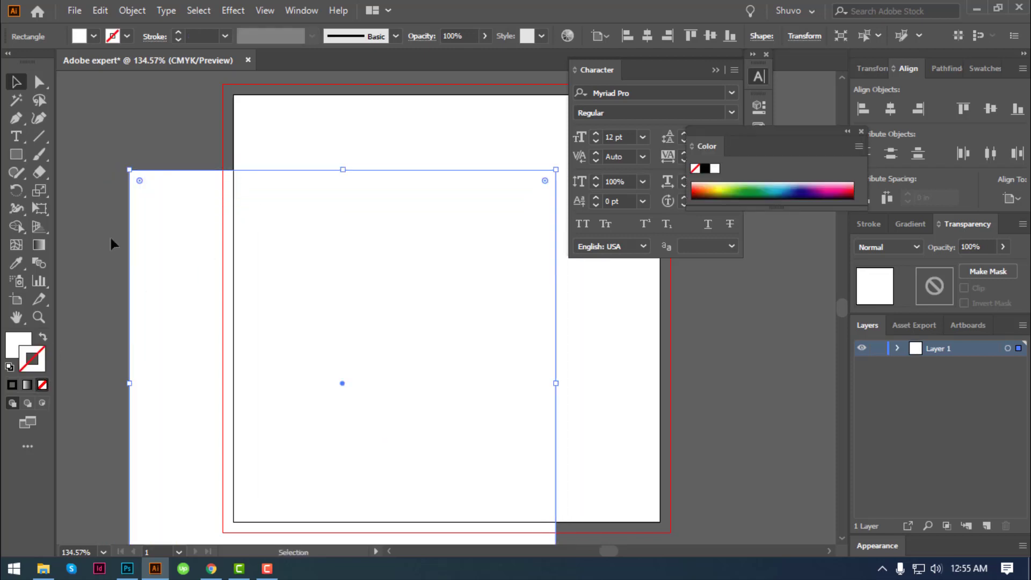
left_click(13, 345)
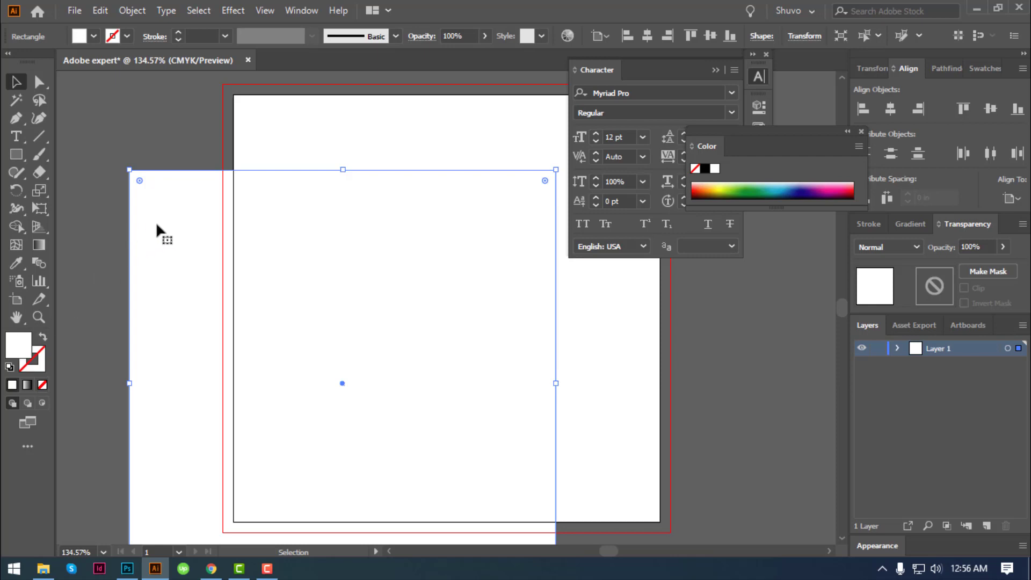
left_click(751, 190)
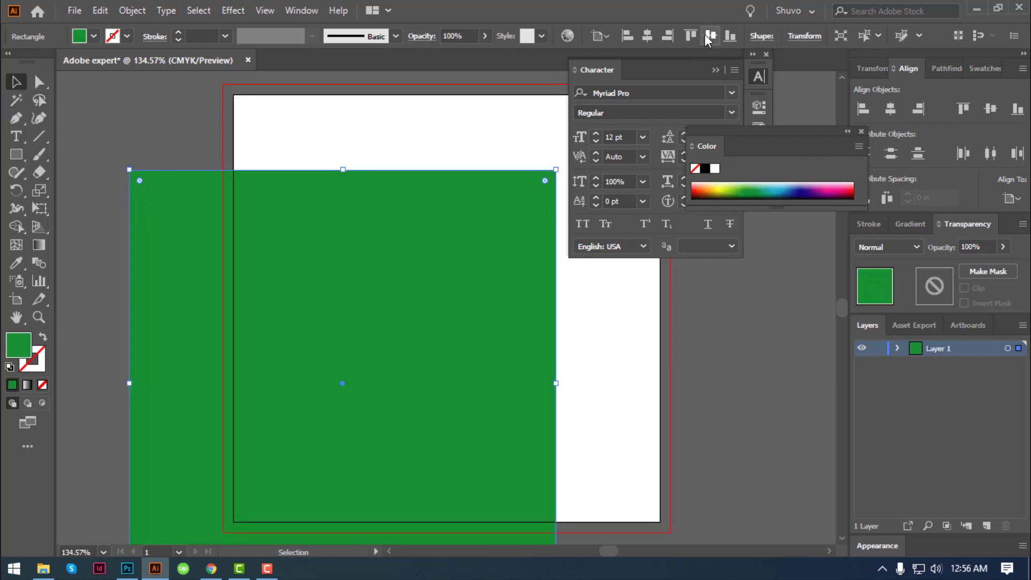
left_click(648, 36)
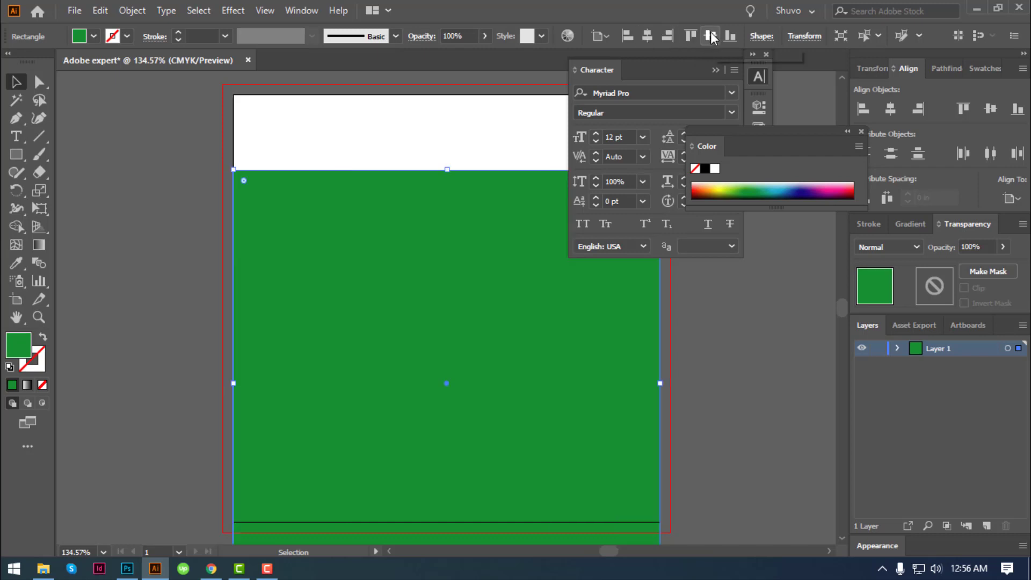
left_click(711, 36)
left_click(693, 372)
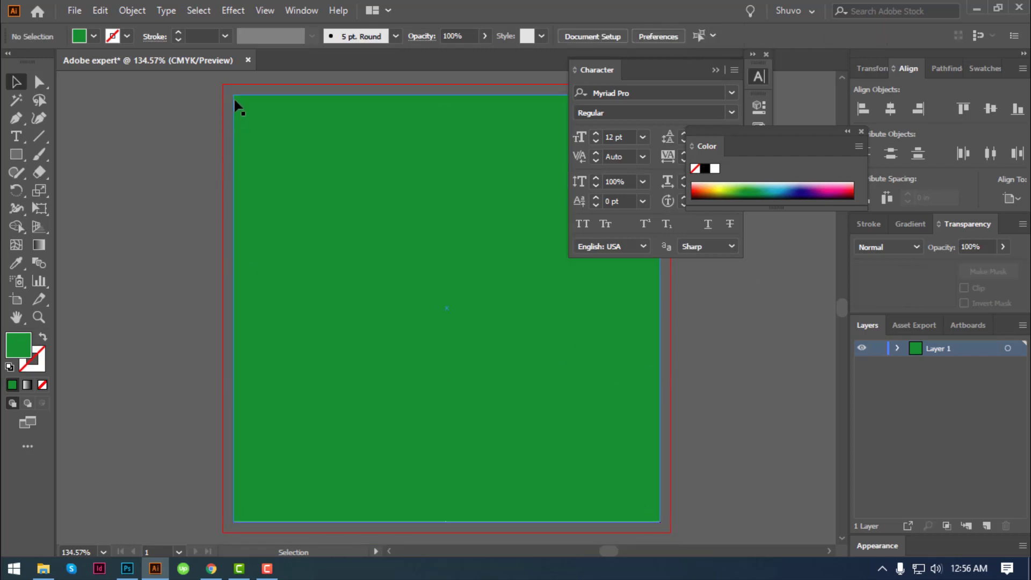
Step: Select and deselect the green rectangle, then close the Adobe expert document
left_click_drag(239, 141, 407, 237)
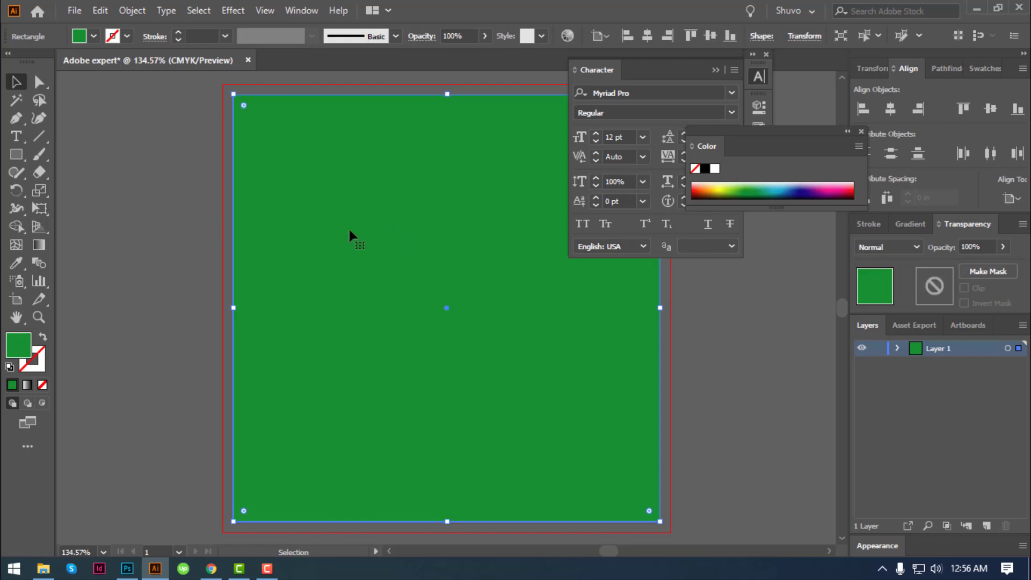
left_click(164, 161)
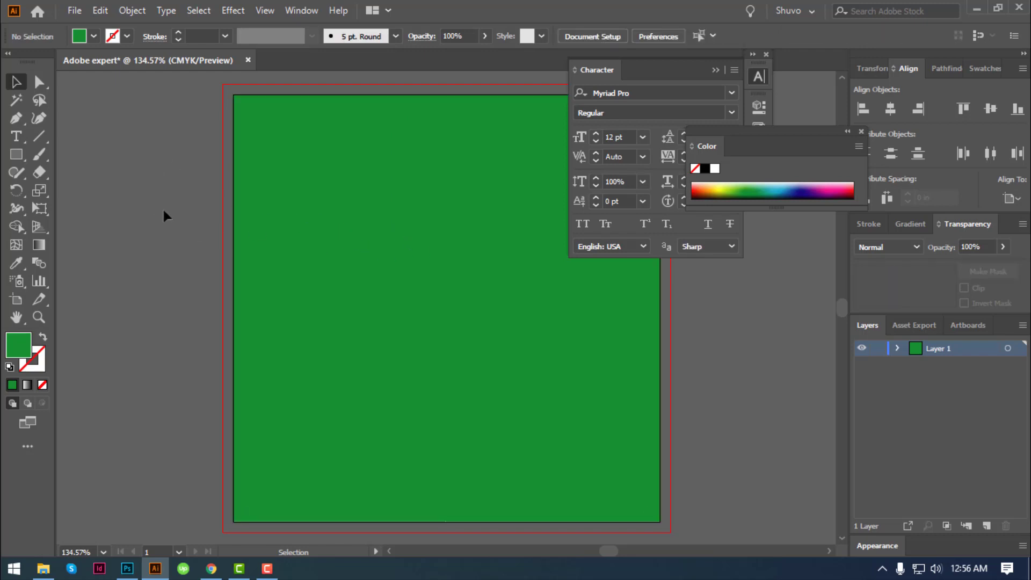
left_click_drag(184, 218, 238, 244)
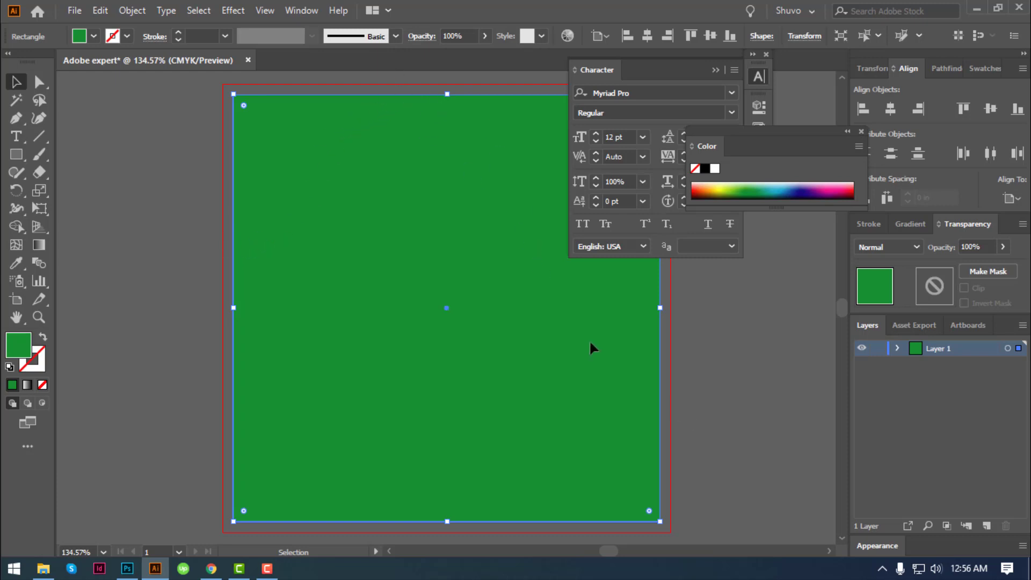
left_click(157, 213)
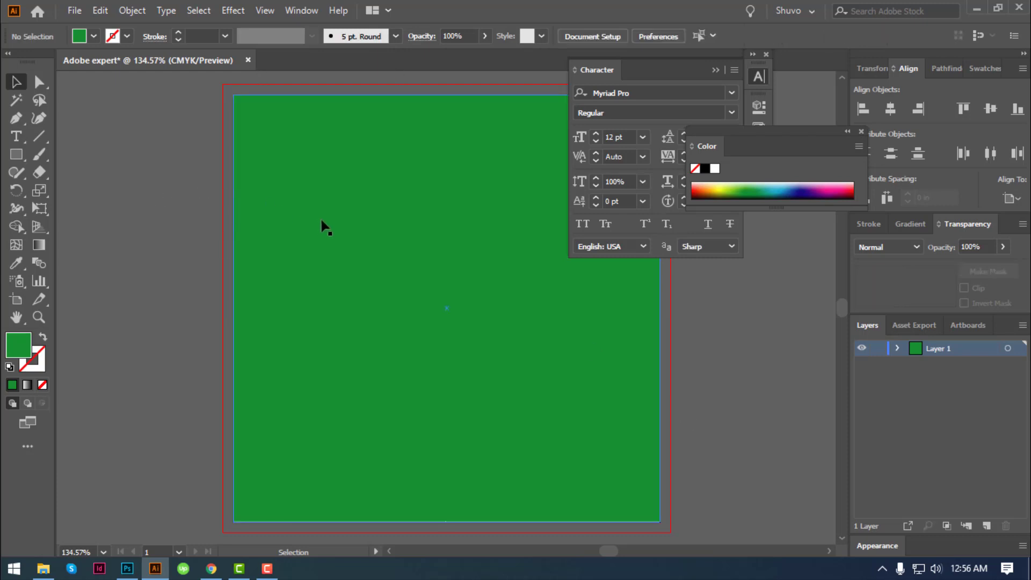
left_click(248, 60)
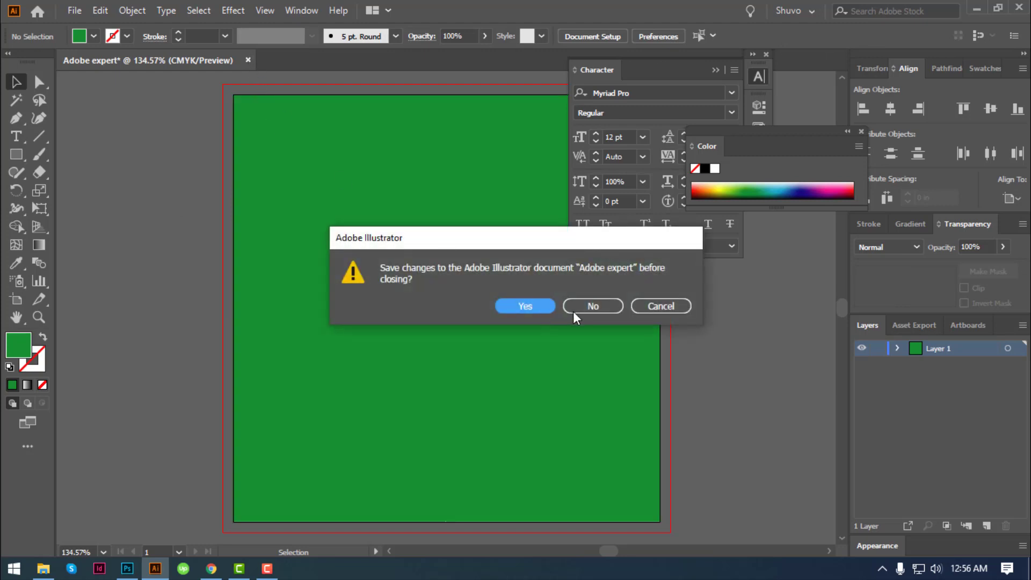
Step: Discard Adobe expert's changes, reopen the new-document settings and expand the Color Mode choices
left_click(601, 306)
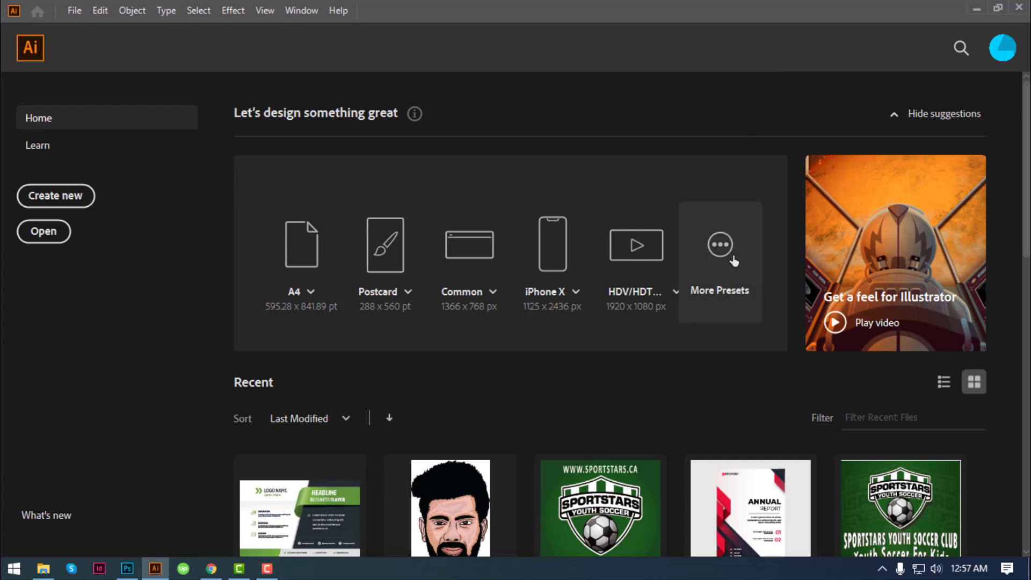
left_click(731, 264)
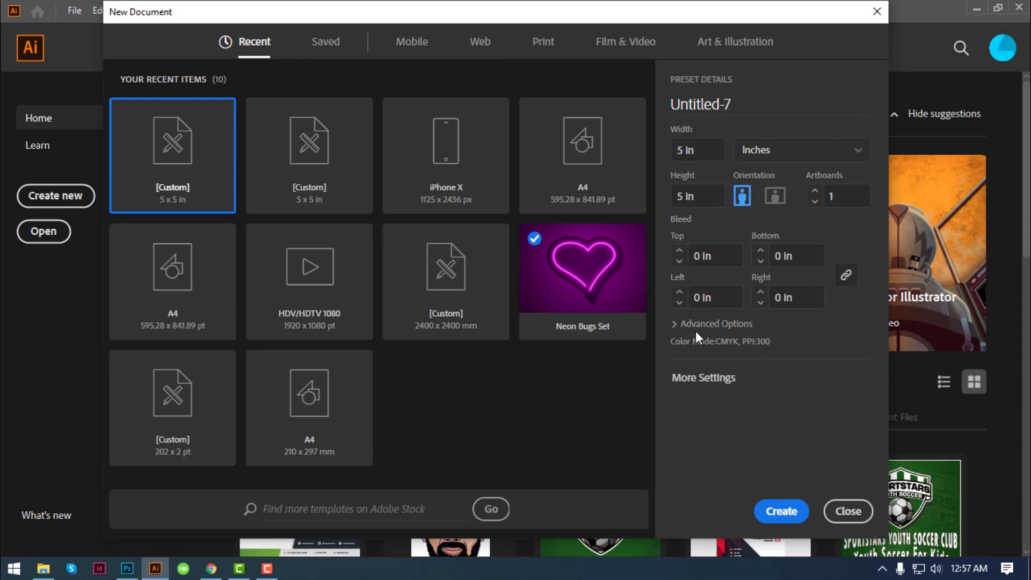
left_click(672, 325)
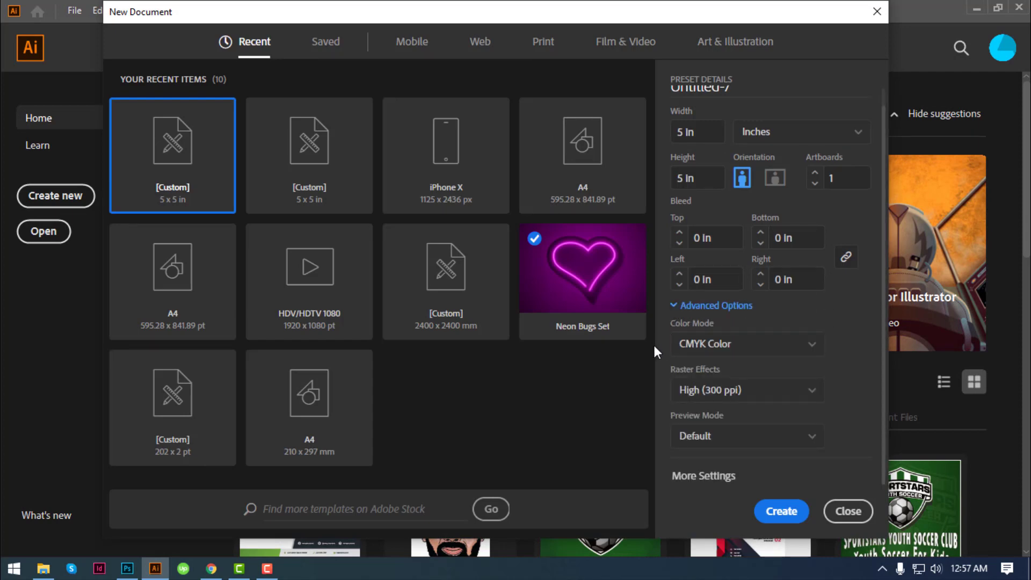
left_click(722, 344)
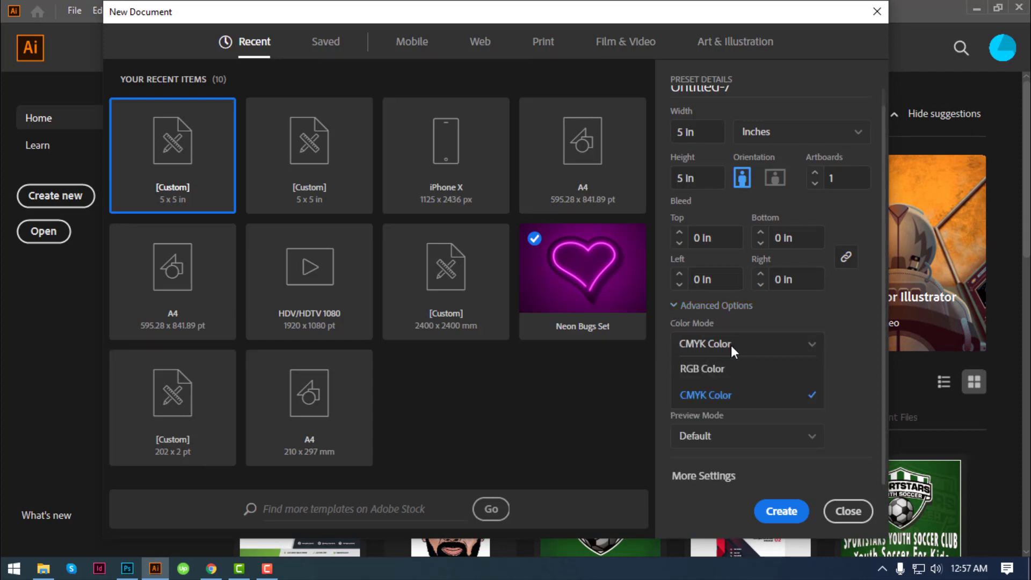
Step: Set Color Mode to CMYK and Raster Effects to Screen (72 ppi), then bring up More Settings
left_click(708, 376)
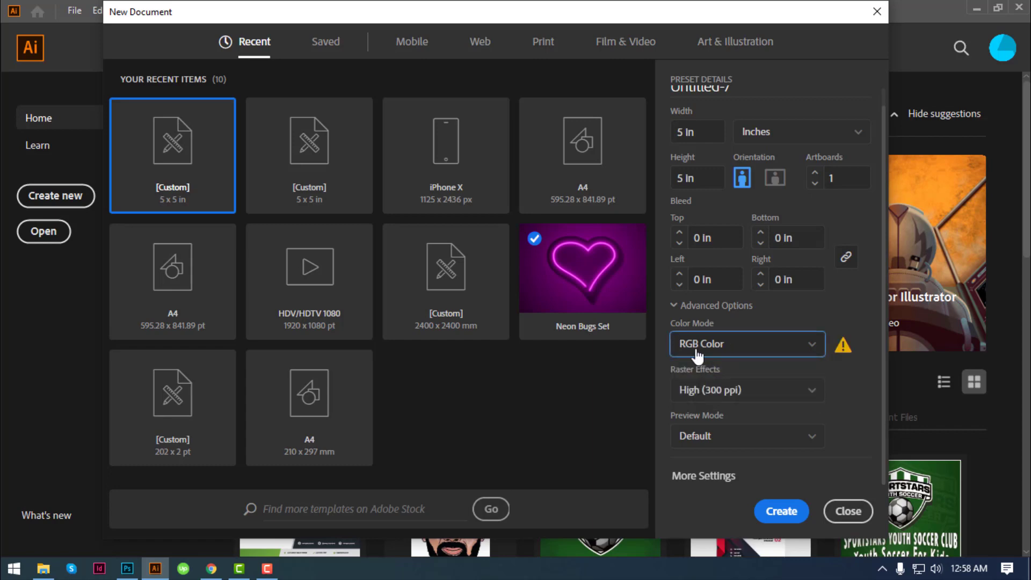
left_click(749, 350)
left_click(712, 395)
left_click(769, 398)
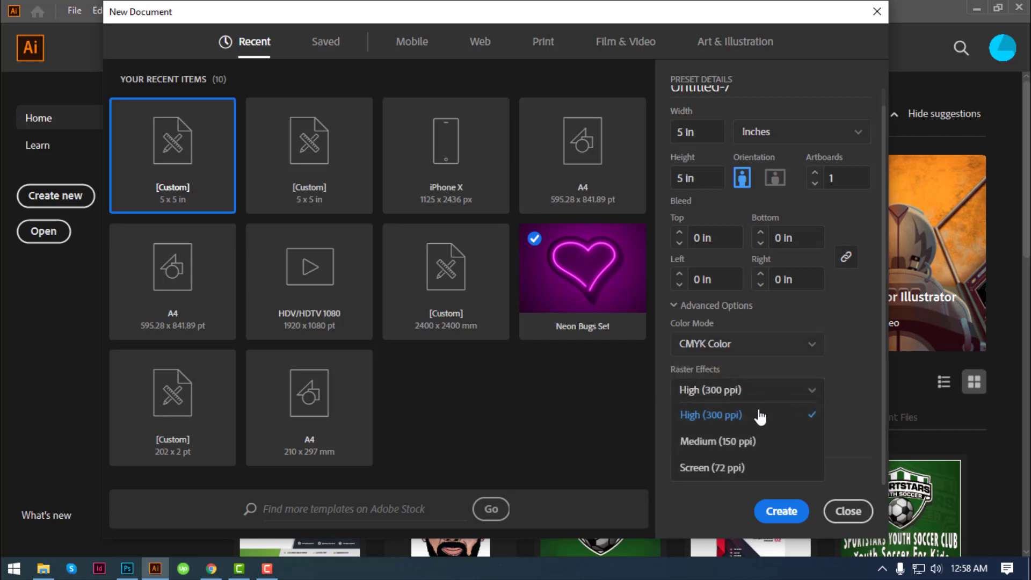
left_click(726, 468)
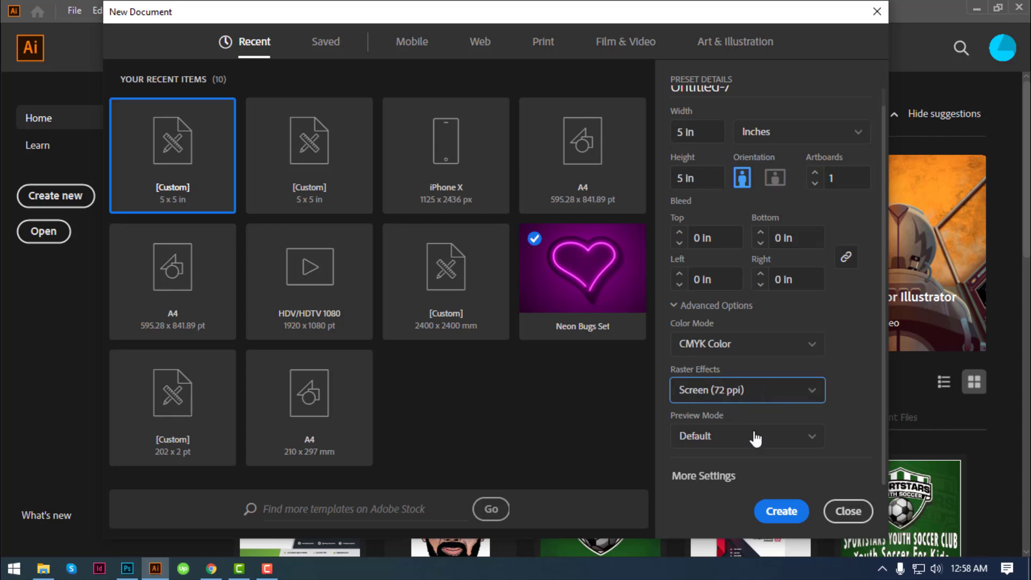
left_click(706, 478)
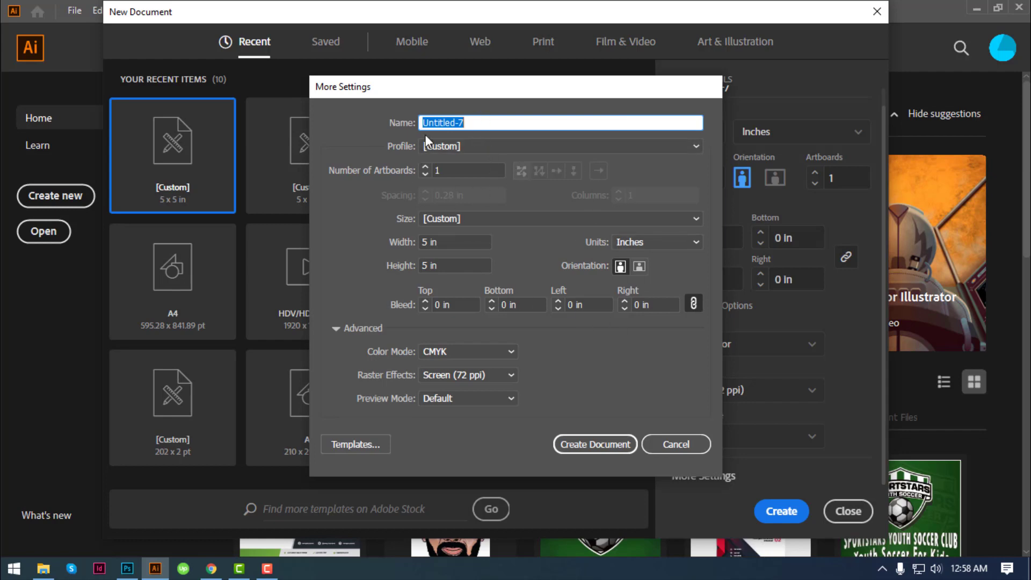
Step: Keep the [Custom] profile and add a 0.125 in bleed on all sides
left_click(472, 143)
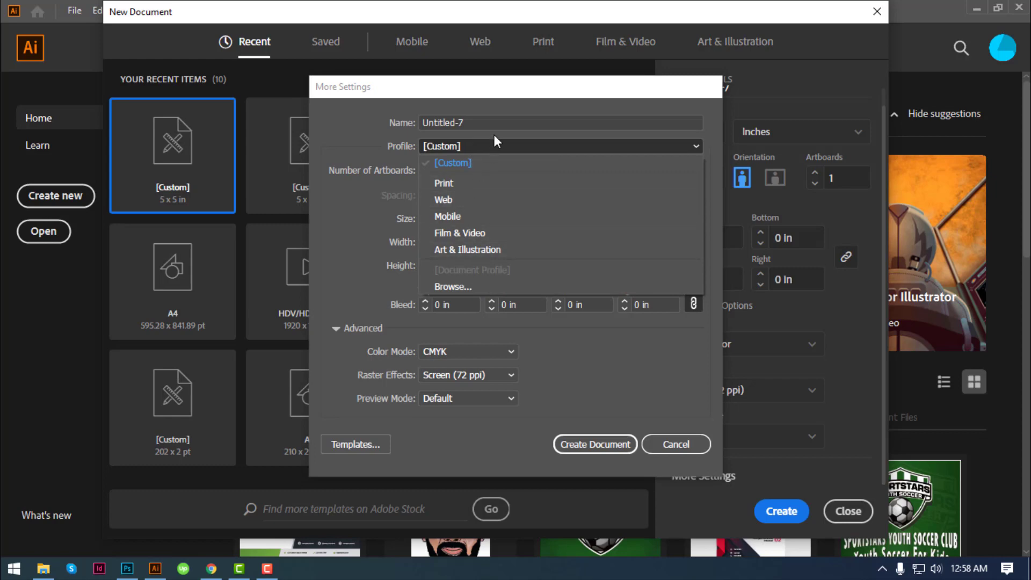
left_click(495, 134)
left_click(452, 241)
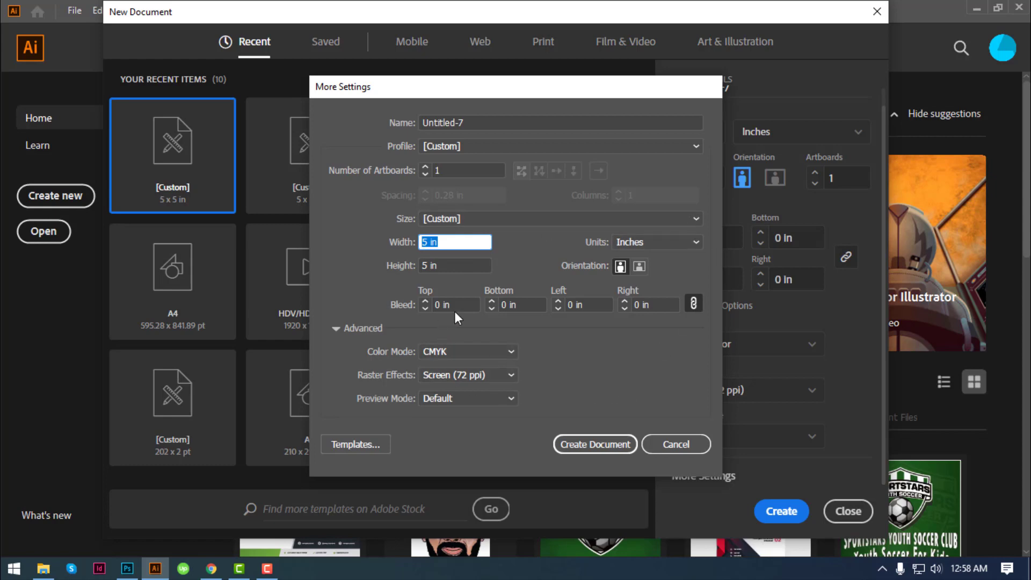
left_click(426, 300)
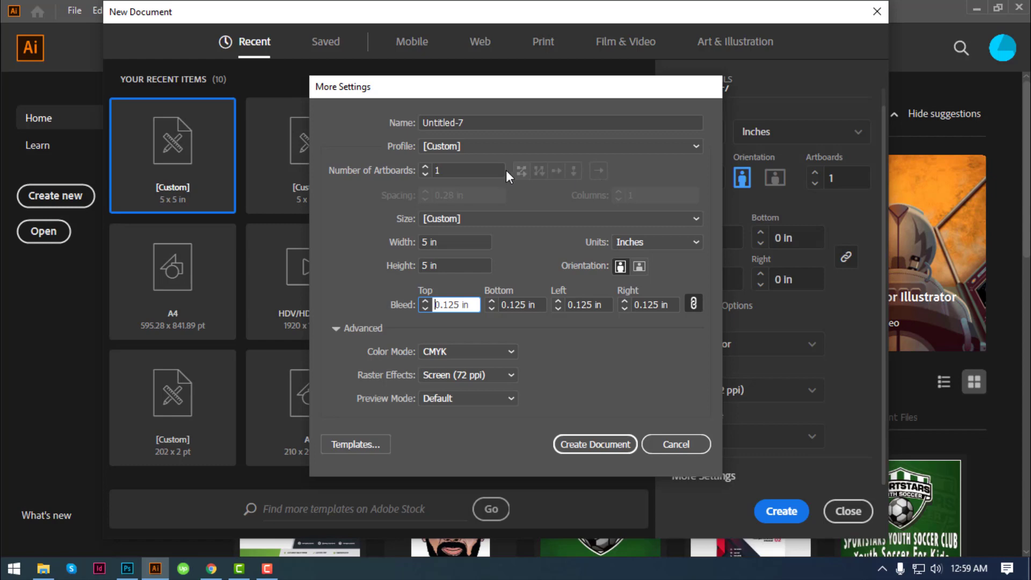
Step: Set the number of artboards to 4
left_click(425, 167)
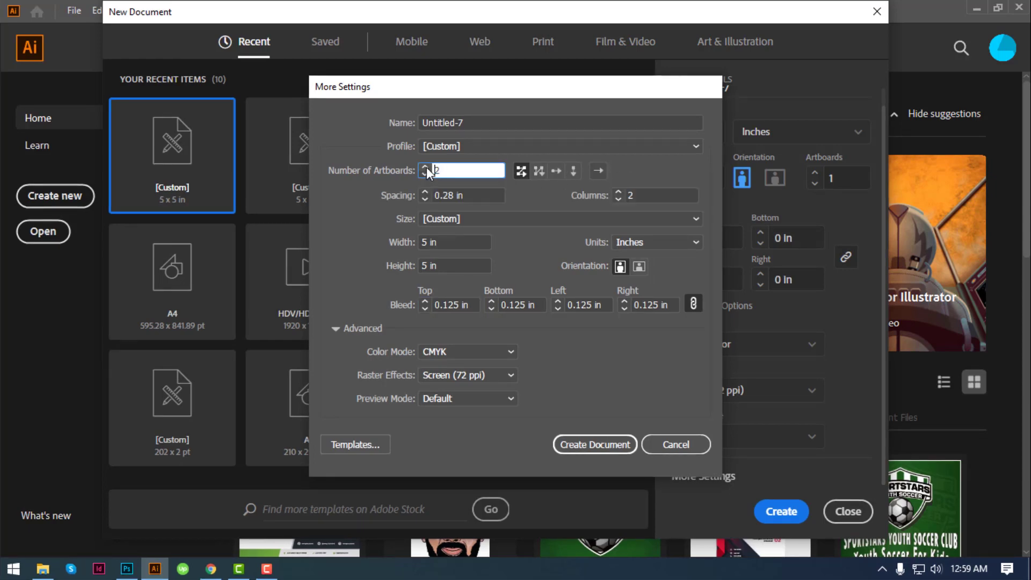
left_click(425, 167)
left_click(425, 174)
left_click(424, 168)
left_click(425, 167)
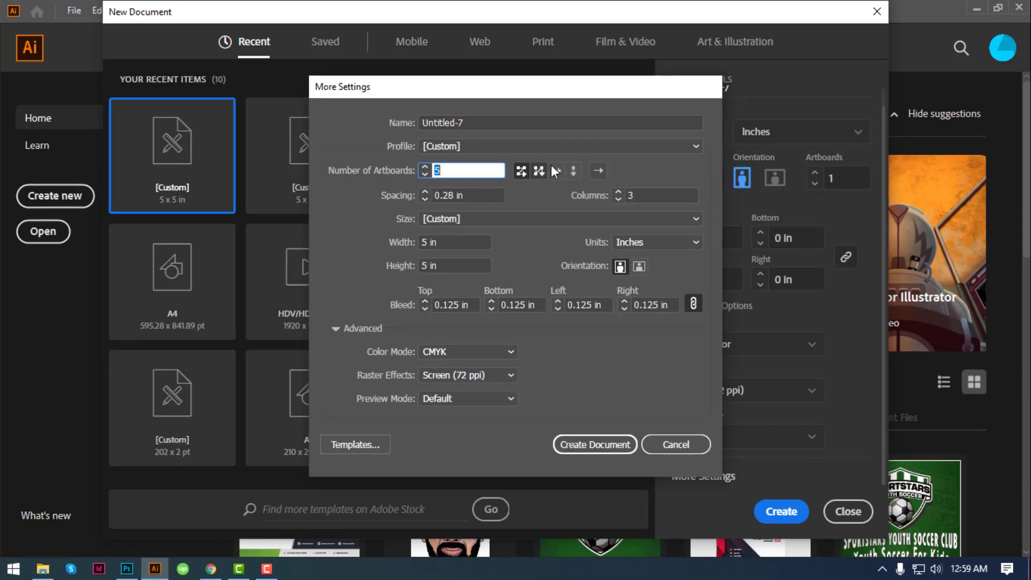
left_click(424, 174)
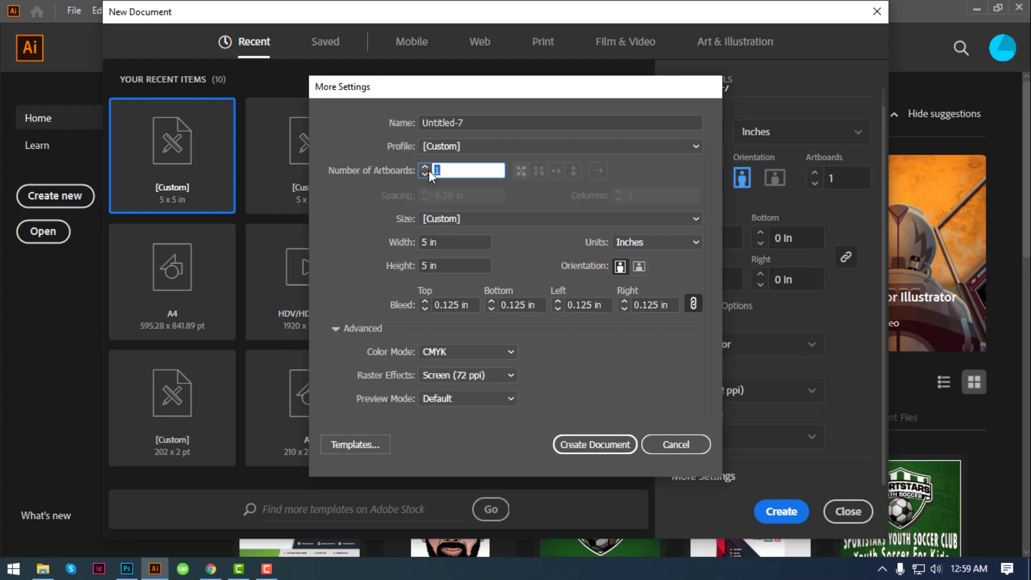
left_click(427, 166)
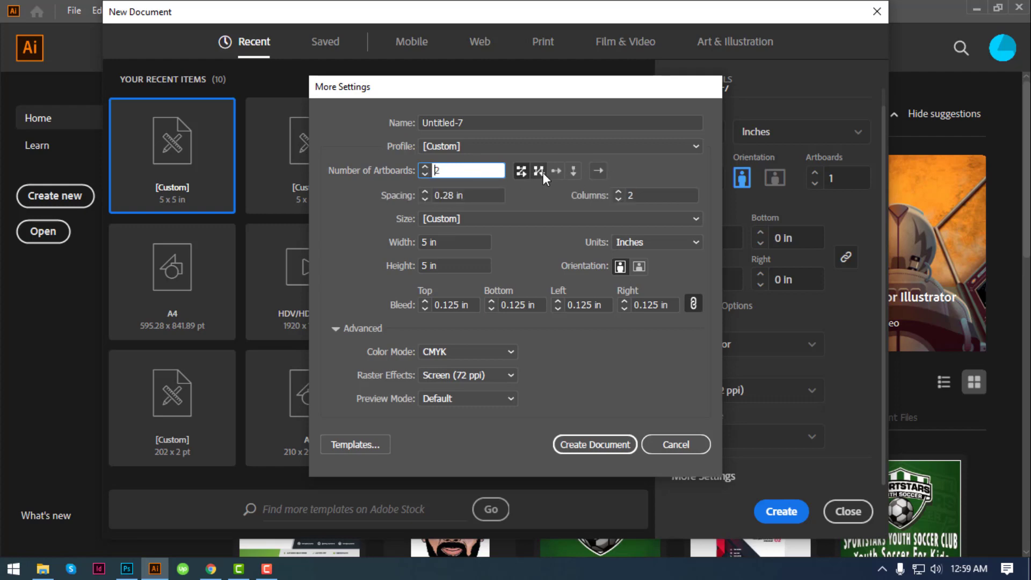
left_click(479, 173)
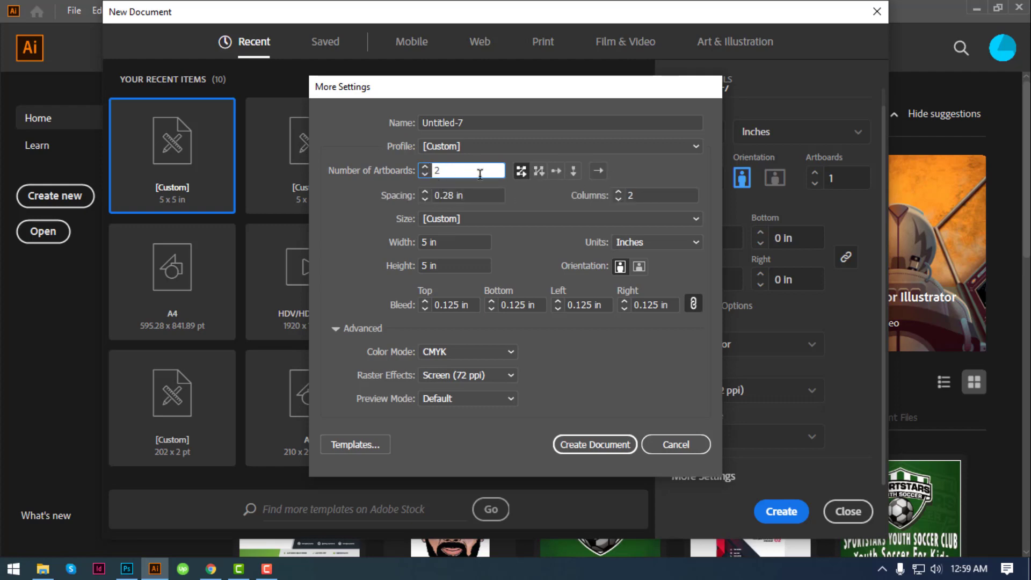
left_click(427, 167)
left_click_drag(477, 196, 428, 203)
key("Tab")
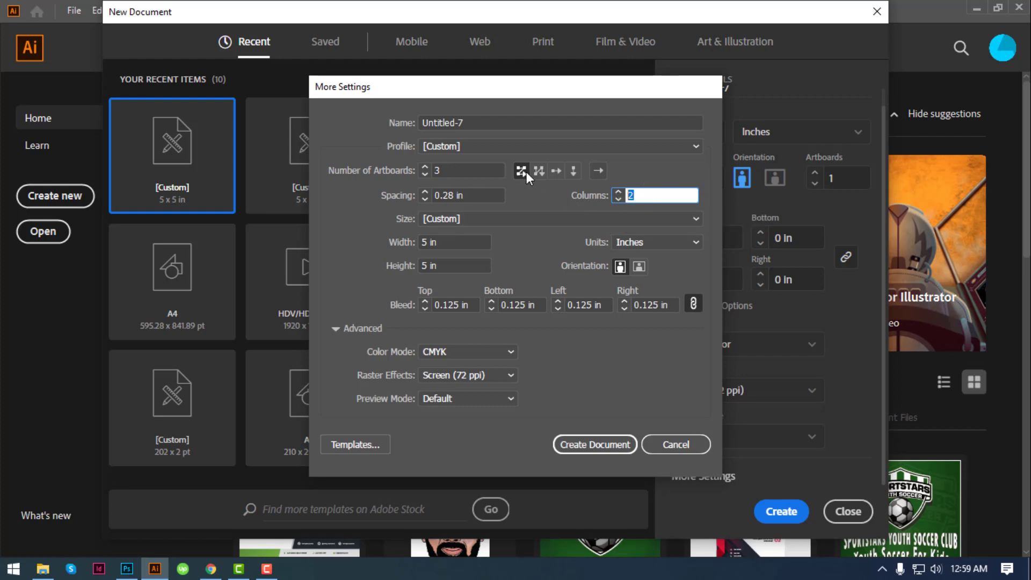
left_click(426, 166)
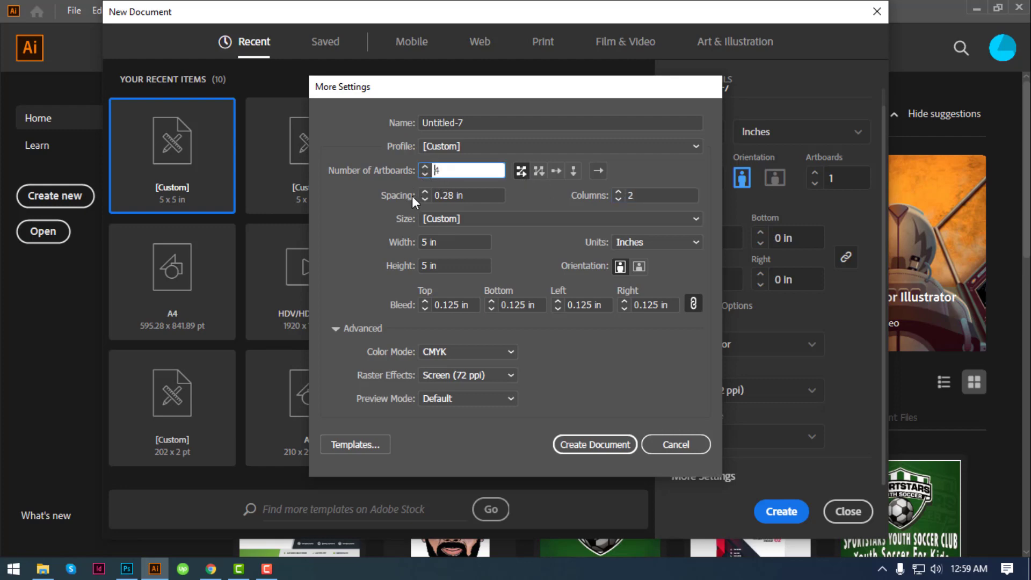
Step: Arrange the artboards in a single column and switch units to Centimeters
left_click(656, 196)
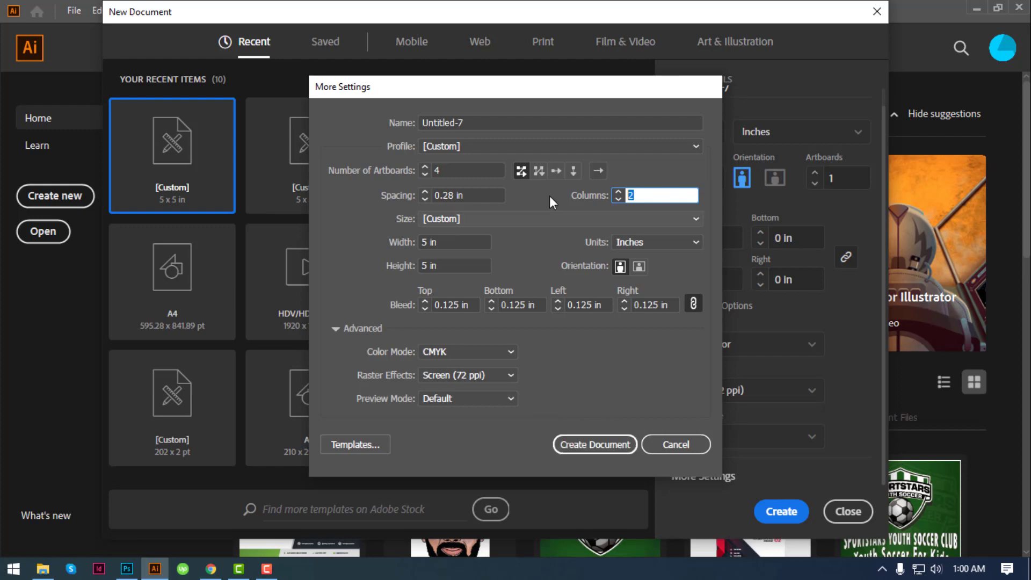
left_click(537, 172)
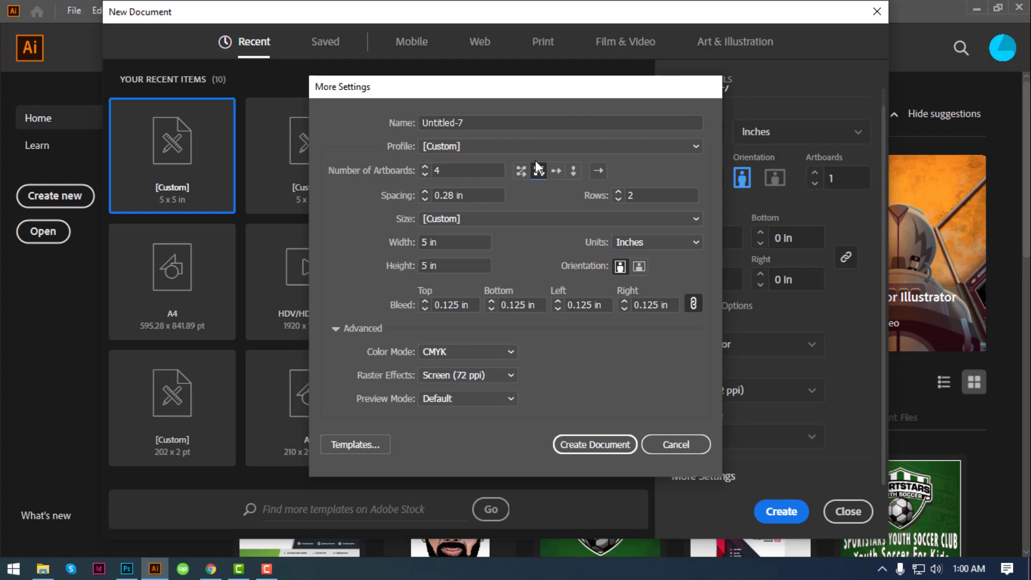
left_click(551, 167)
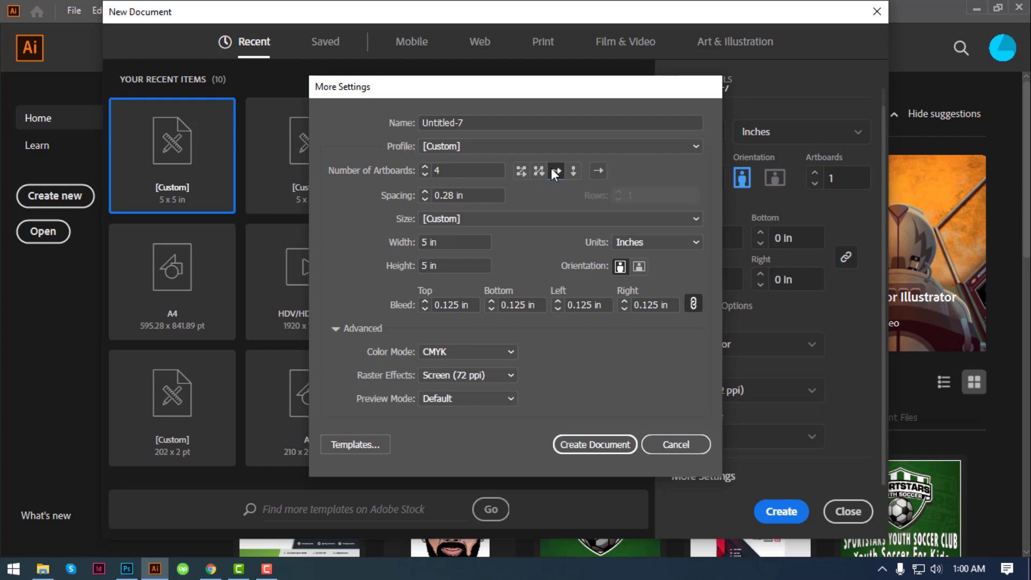
left_click(572, 167)
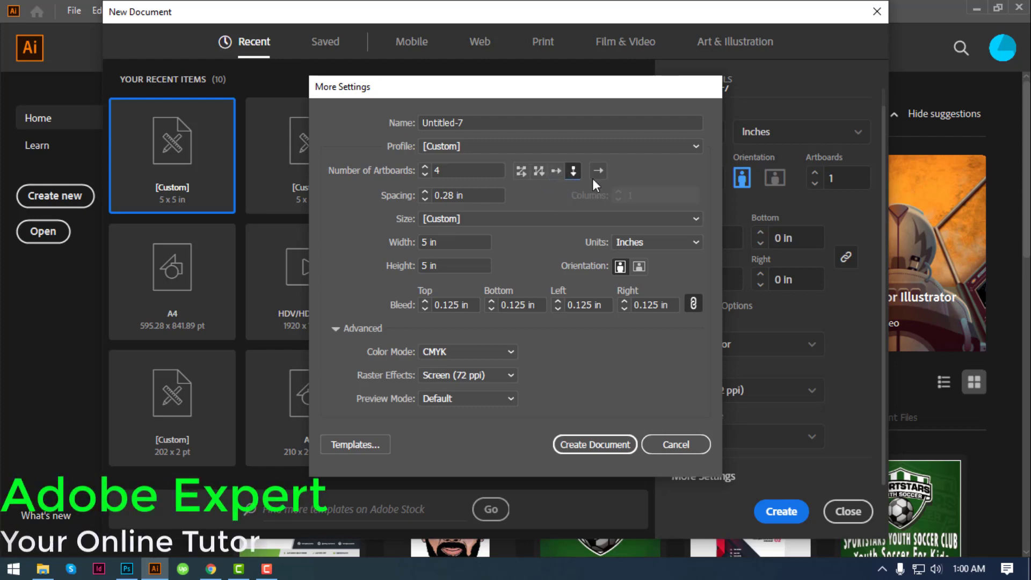
left_click(598, 172)
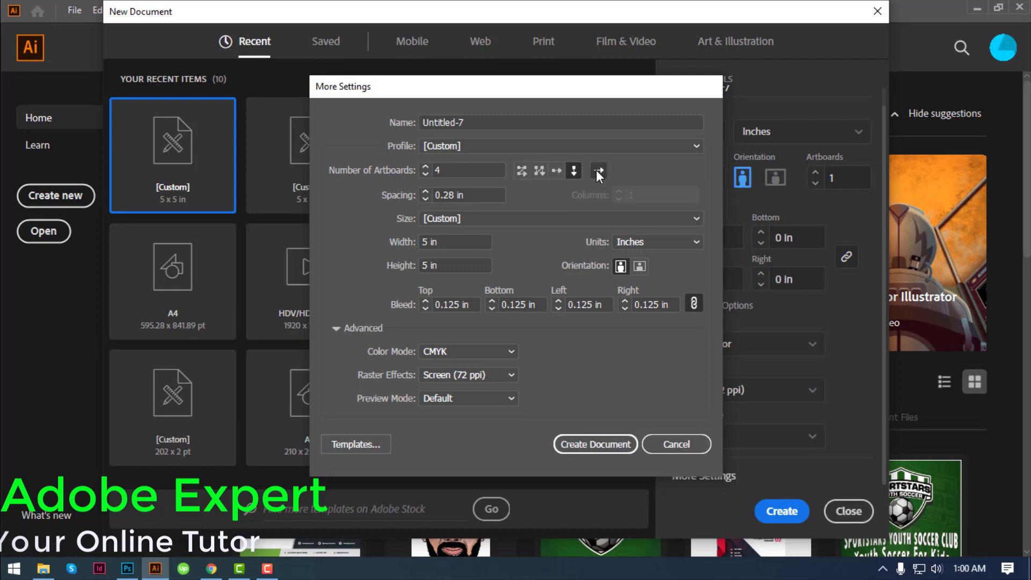
left_click(598, 170)
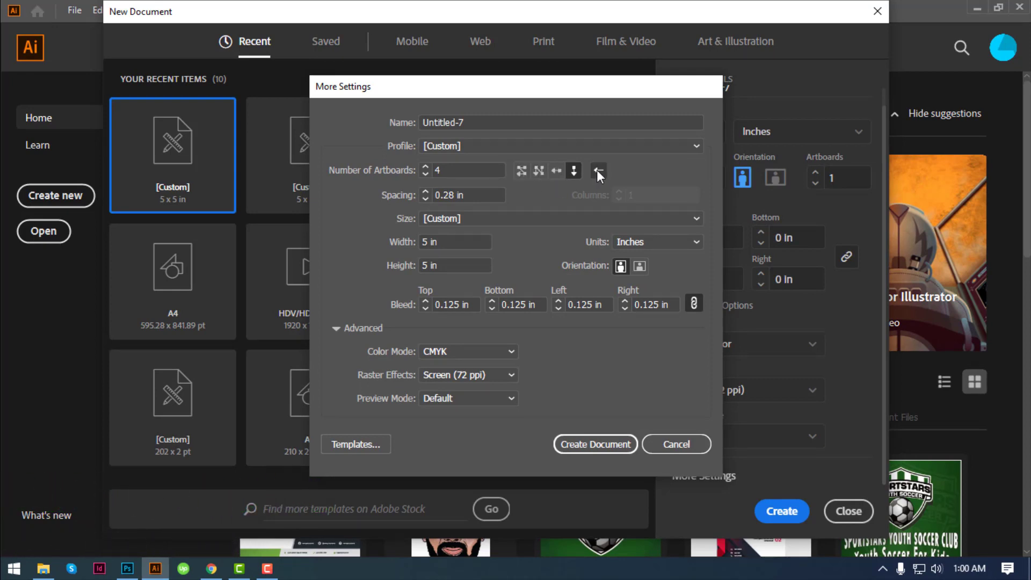
left_click(617, 241)
left_click(643, 310)
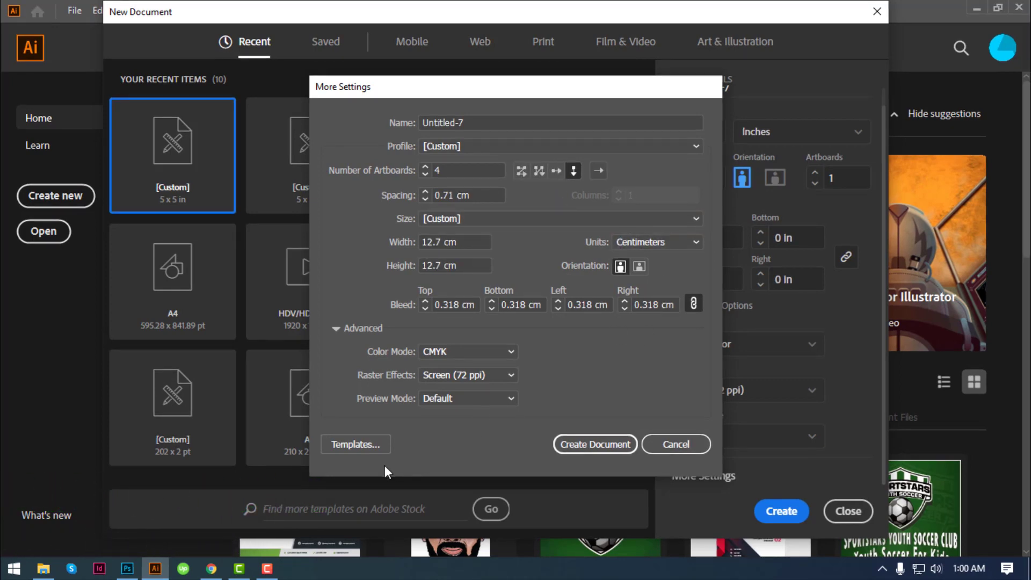
left_click(367, 444)
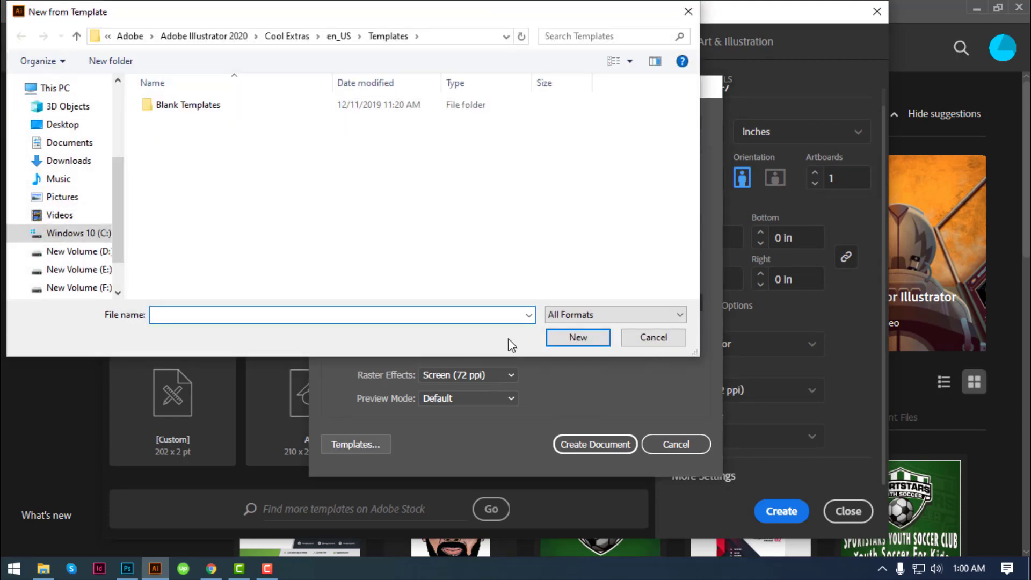
double_click(198, 113)
scroll(185, 232, "down", 1)
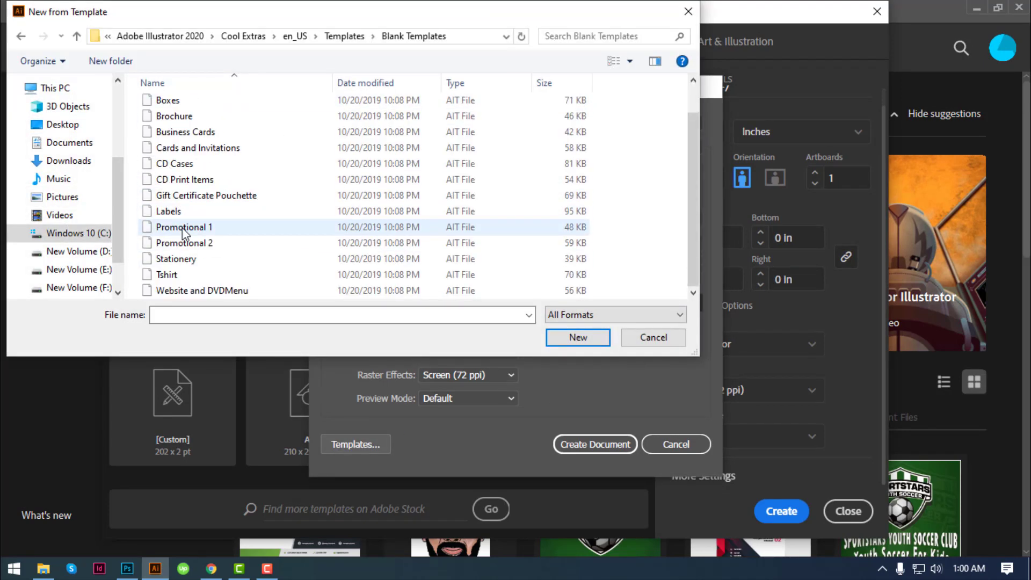
scroll(209, 220, "up", 1)
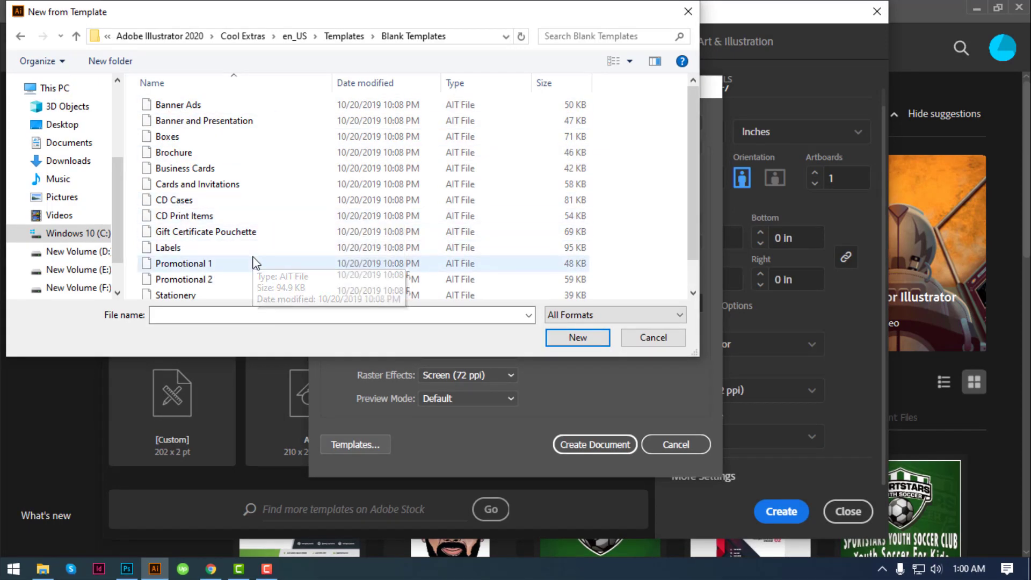
scroll(255, 264, "down", 1)
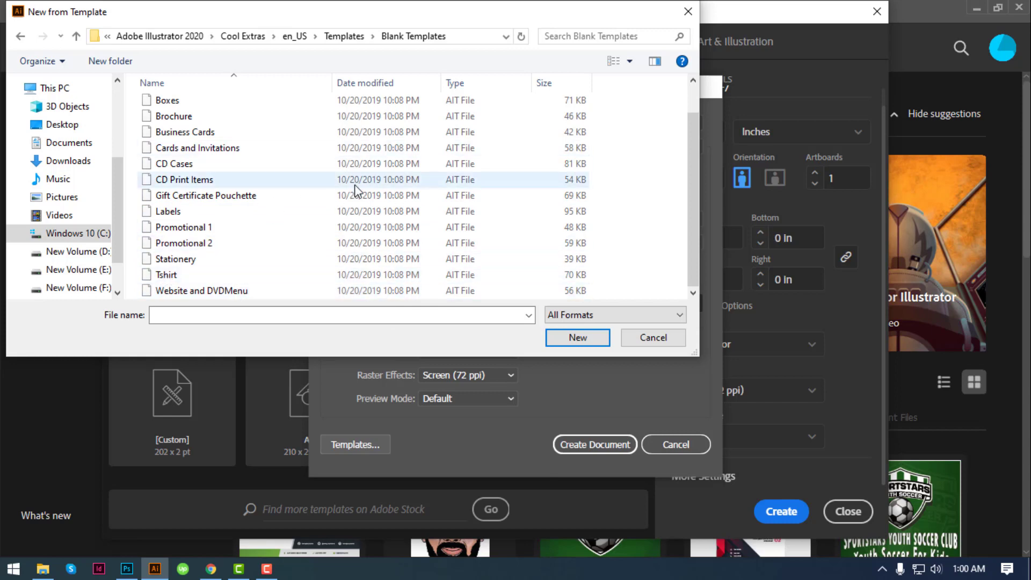
left_click(647, 343)
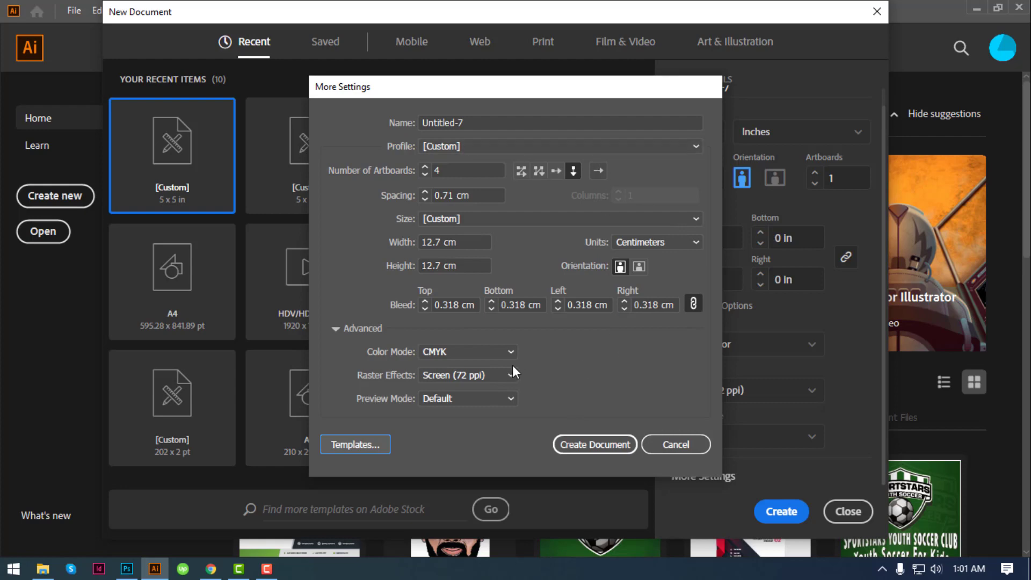
Step: Create the Untitled-7 CMYK document and look over its four column-stacked artboards with bleed
left_click(601, 445)
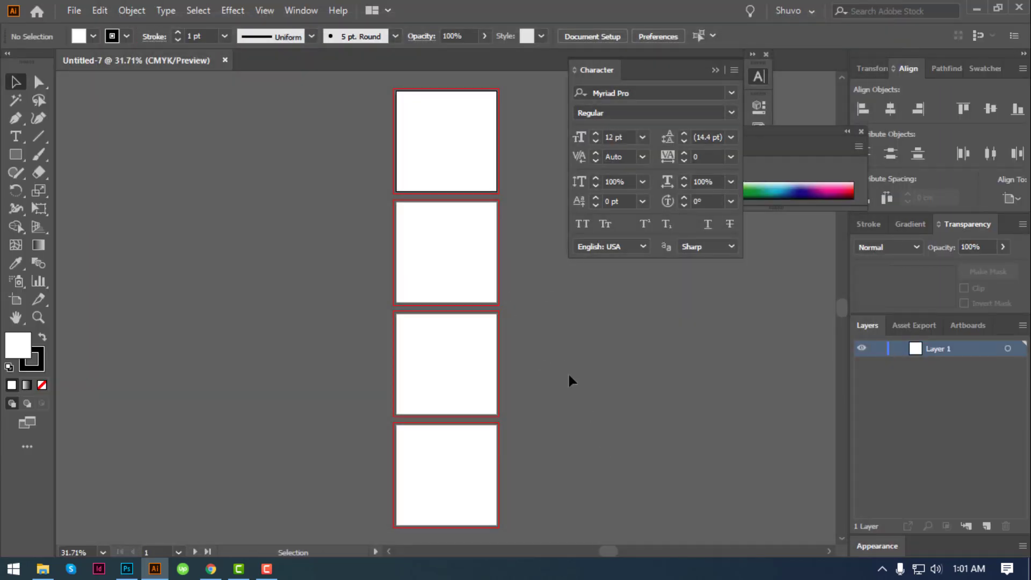
scroll(418, 310, "up", 2)
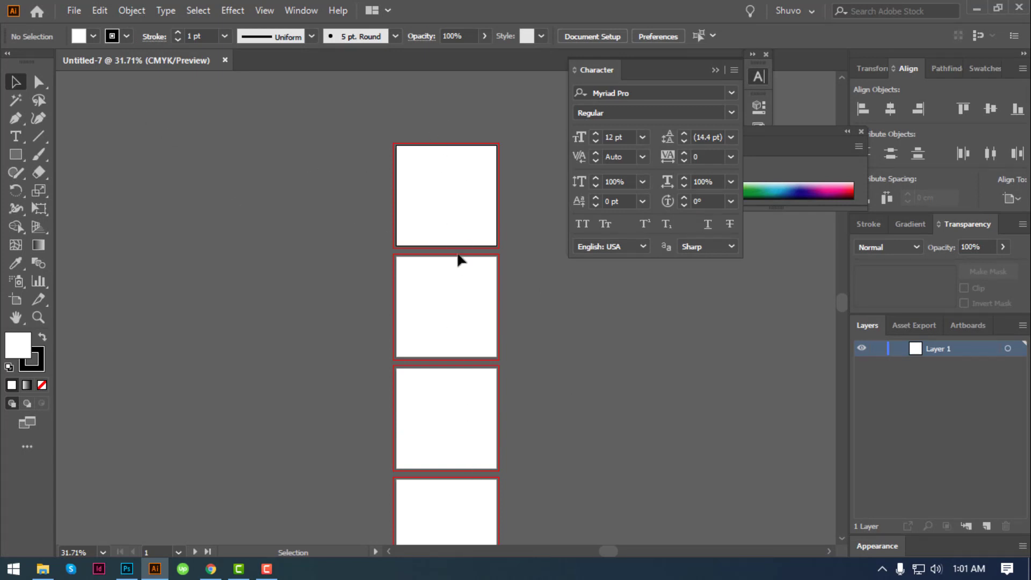
scroll(459, 344, "down", 4)
scroll(536, 428, "up", 1)
scroll(510, 342, "up", 1)
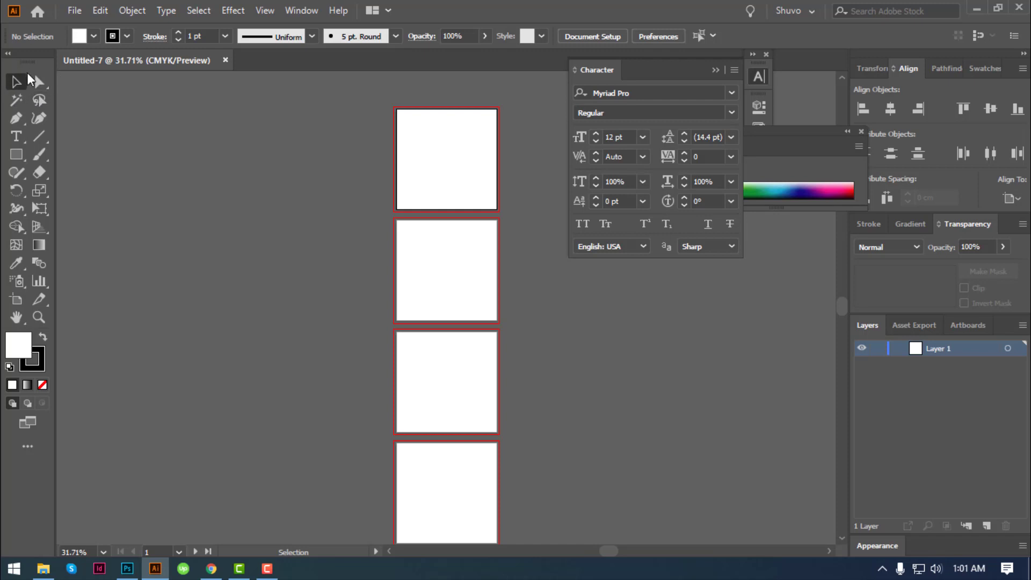
Step: Rearrange the four artboards by dragging them to new positions around the canvas
left_click(16, 301)
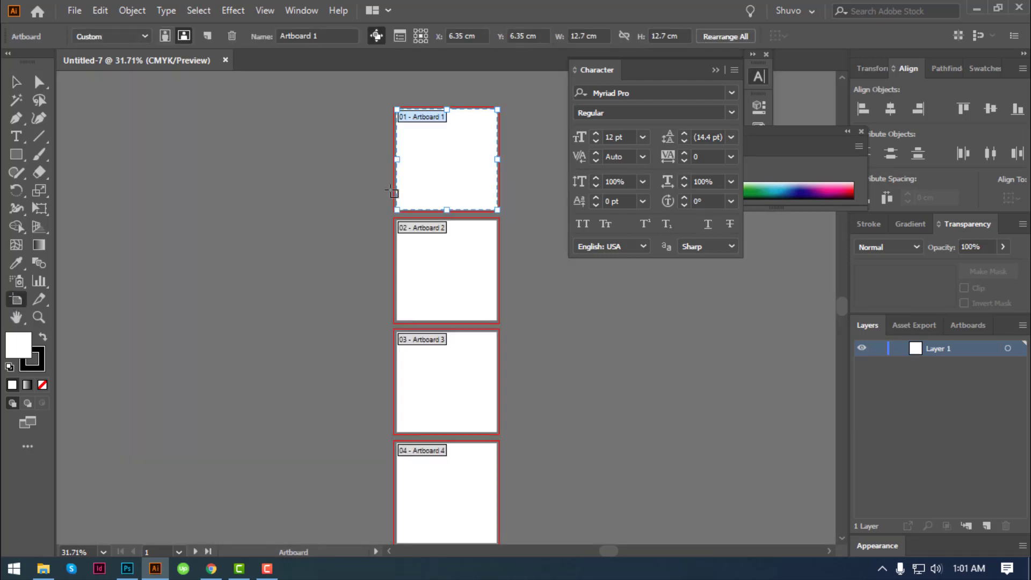
left_click_drag(444, 173, 336, 181)
left_click_drag(434, 260, 454, 185)
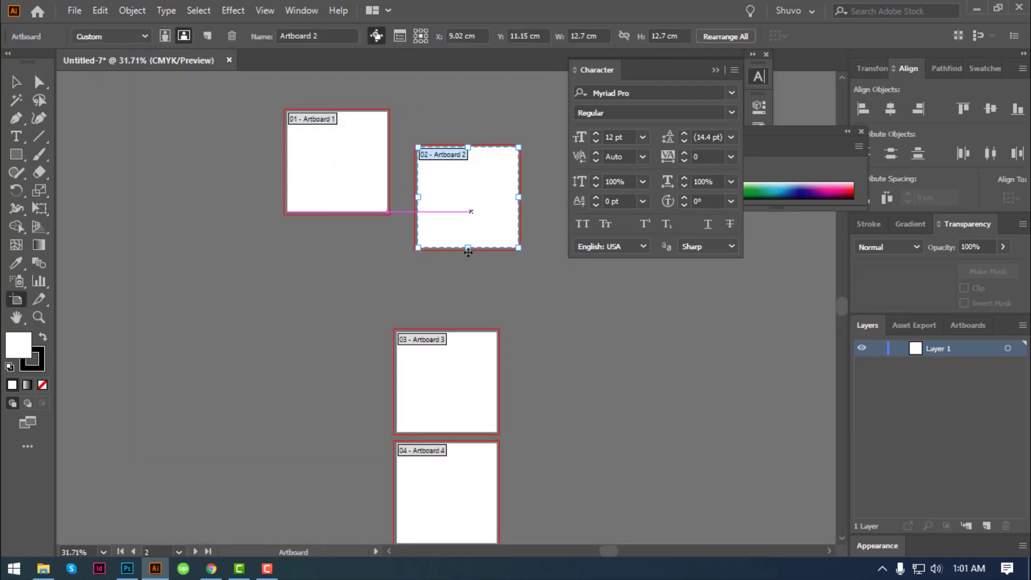
left_click_drag(440, 335, 345, 270)
left_click_drag(448, 437, 498, 302)
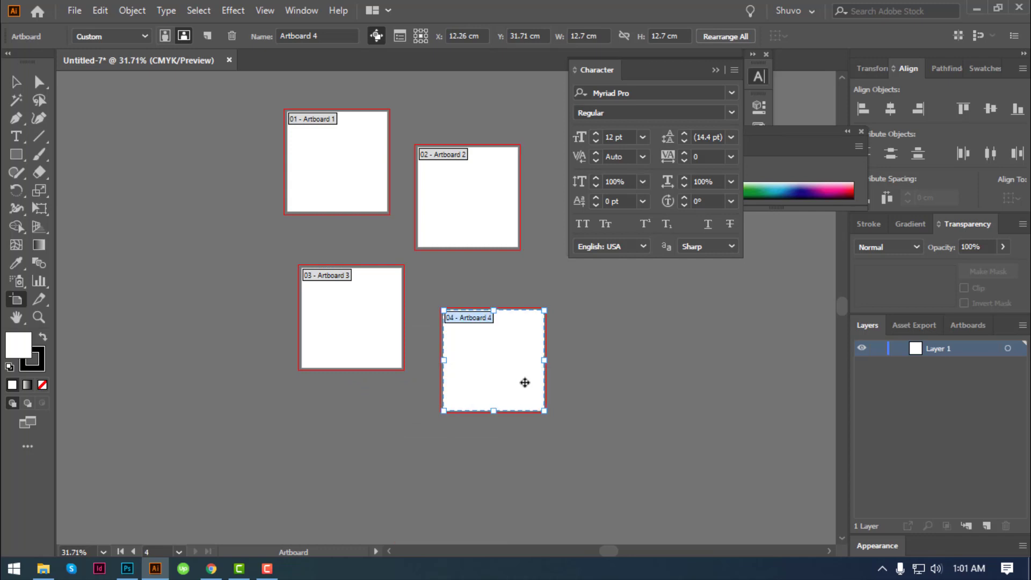
left_click_drag(524, 382, 442, 324)
left_click_drag(345, 320, 425, 359)
left_click_drag(395, 303, 487, 326)
left_click_drag(495, 219, 575, 267)
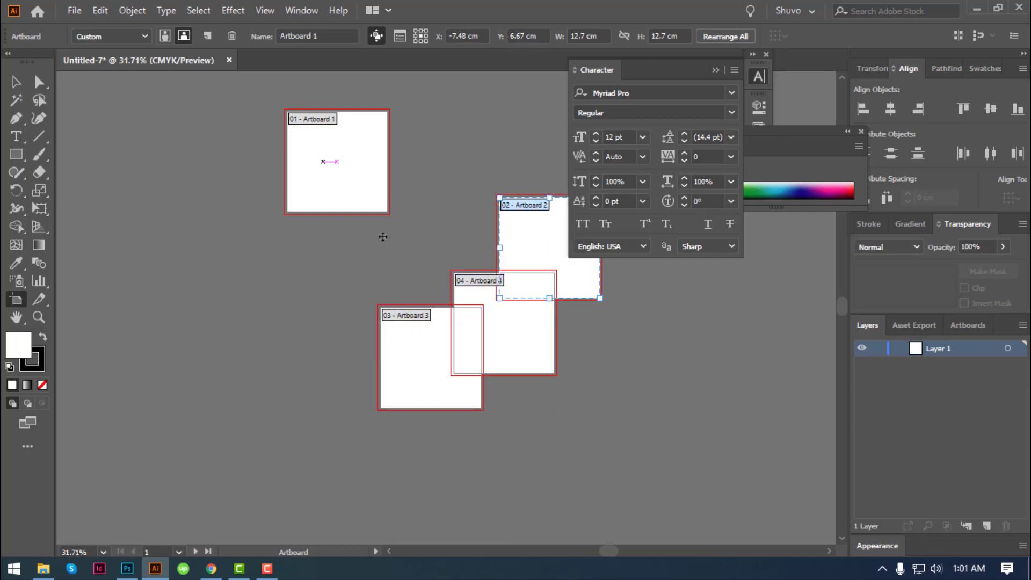
left_click_drag(330, 155, 390, 236)
left_click_drag(398, 193, 398, 194)
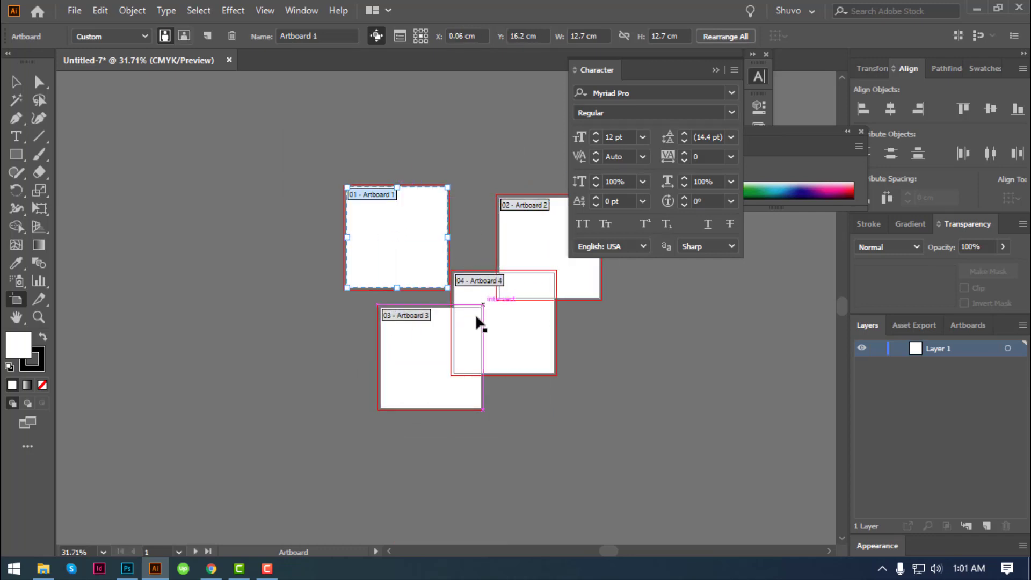
Step: Undo the moves to restore the vertical column, then enlarge Artboard 1 to 27.44 × 19.84 cm
key("ctrl+z")
key("ctrl+z")
key("ctrl+z")
key("ctrl+z")
key("ctrl+z")
key("ctrl+z")
key("ctrl+z")
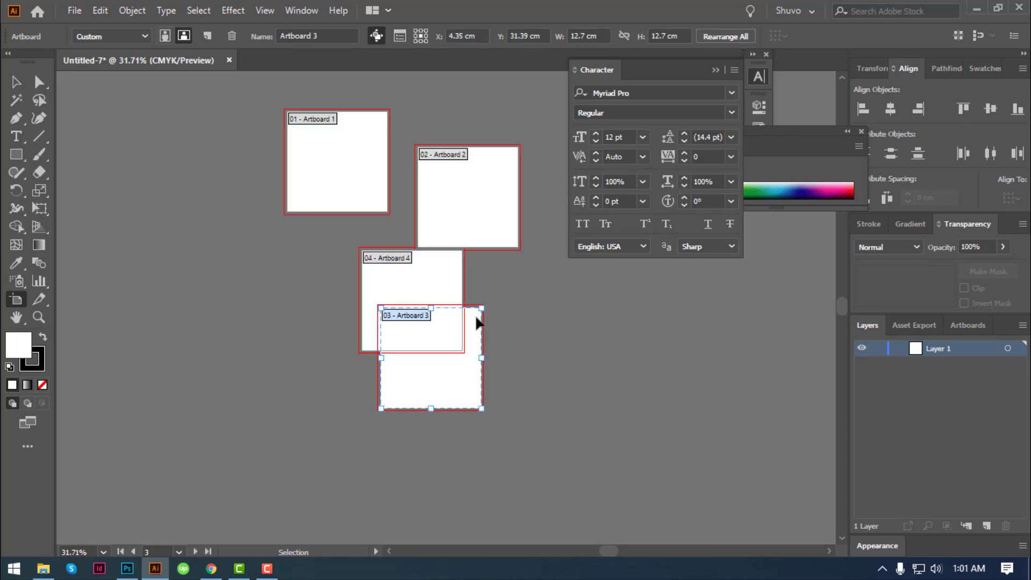
key("ctrl+z")
key("ctrl+z")
key("ctrl+z")
key("ctrl+z")
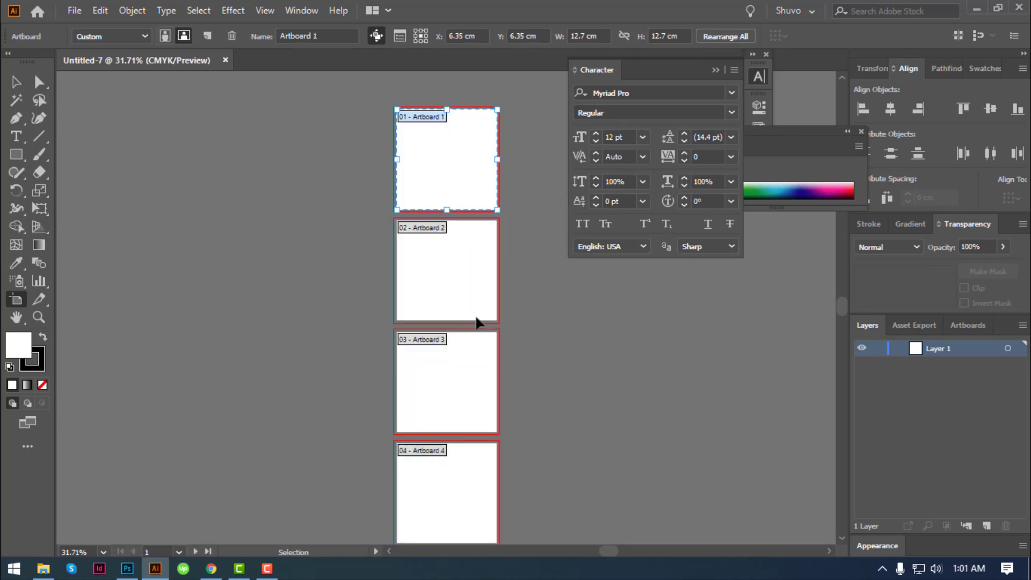
scroll(433, 274, "down", 2)
scroll(433, 275, "up", 3)
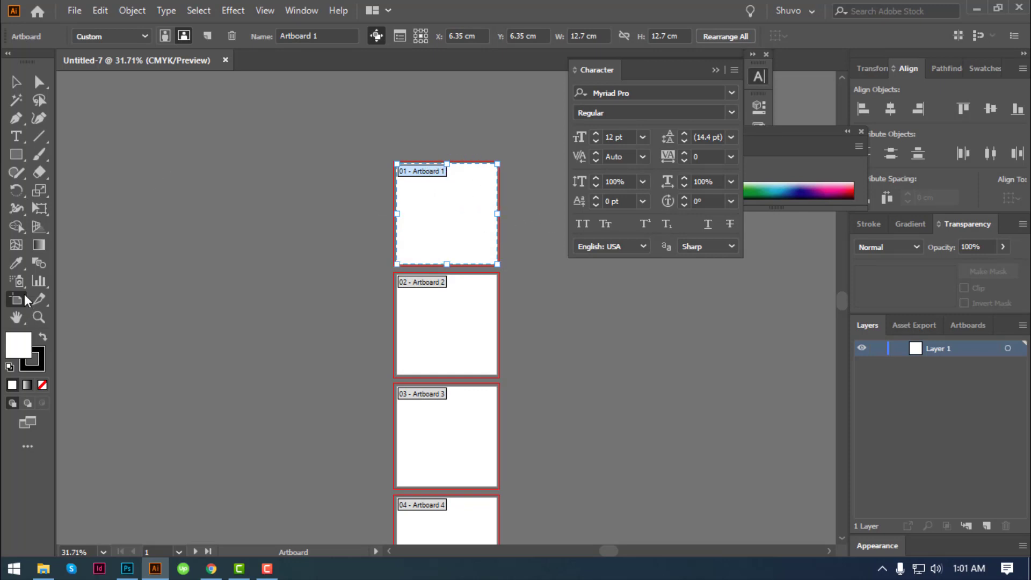
left_click_drag(447, 164, 447, 107)
left_click_drag(397, 186, 280, 207)
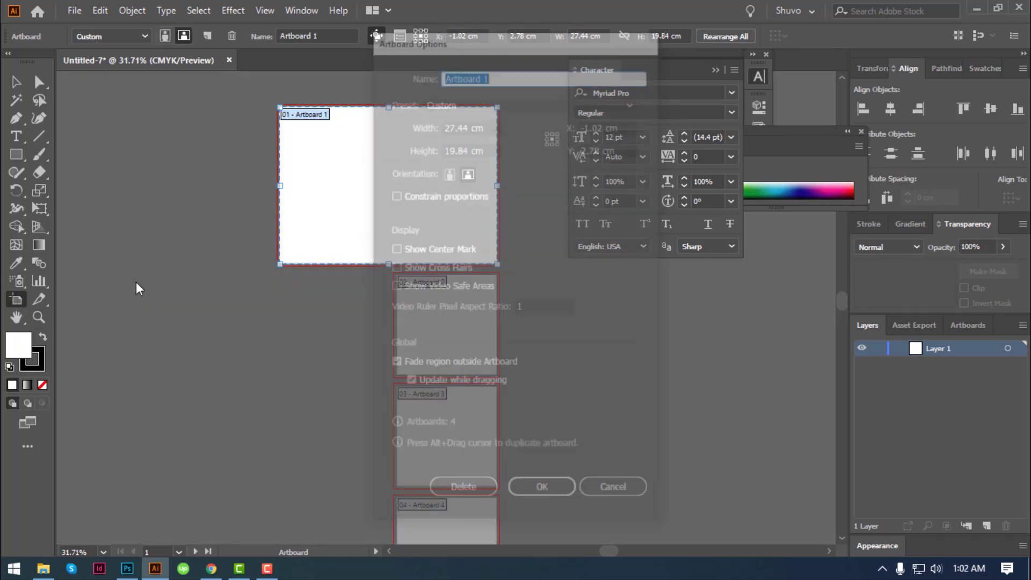
Step: Set Artboard 1's width to 500 in Artboard Options and zoom out to view it
double_click(19, 300)
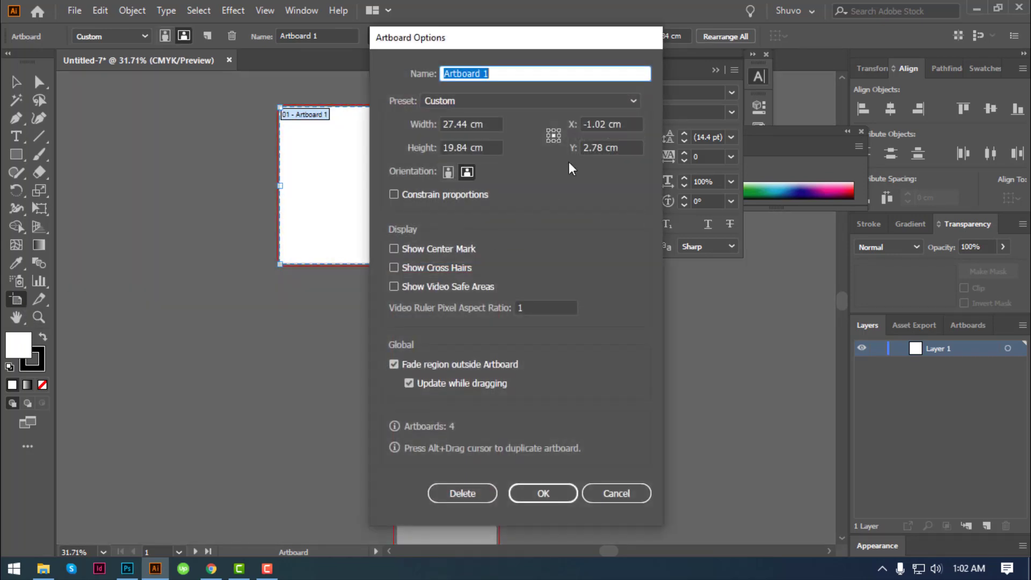
left_click_drag(489, 40, 688, 14)
left_click(684, 99)
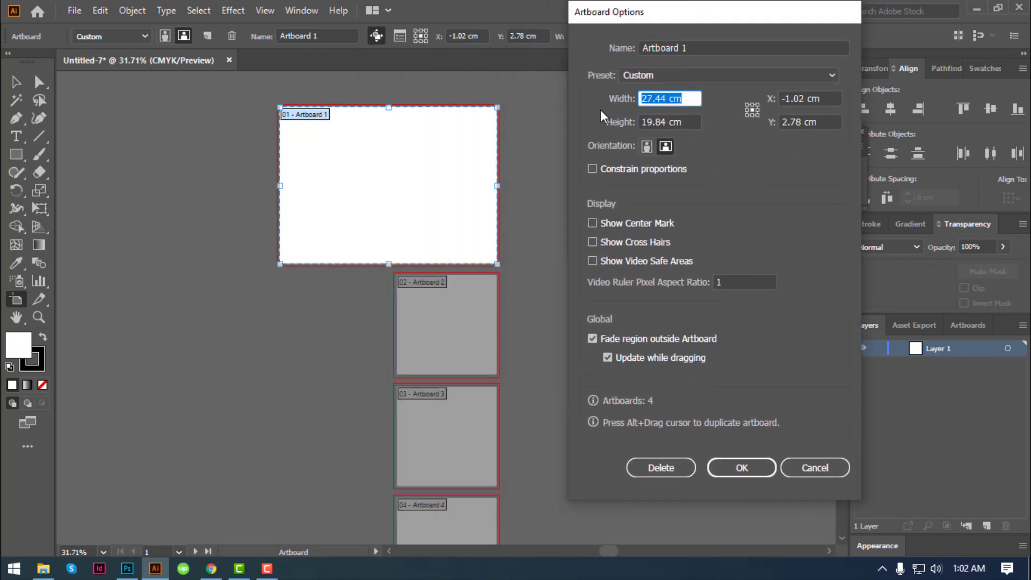
type("500")
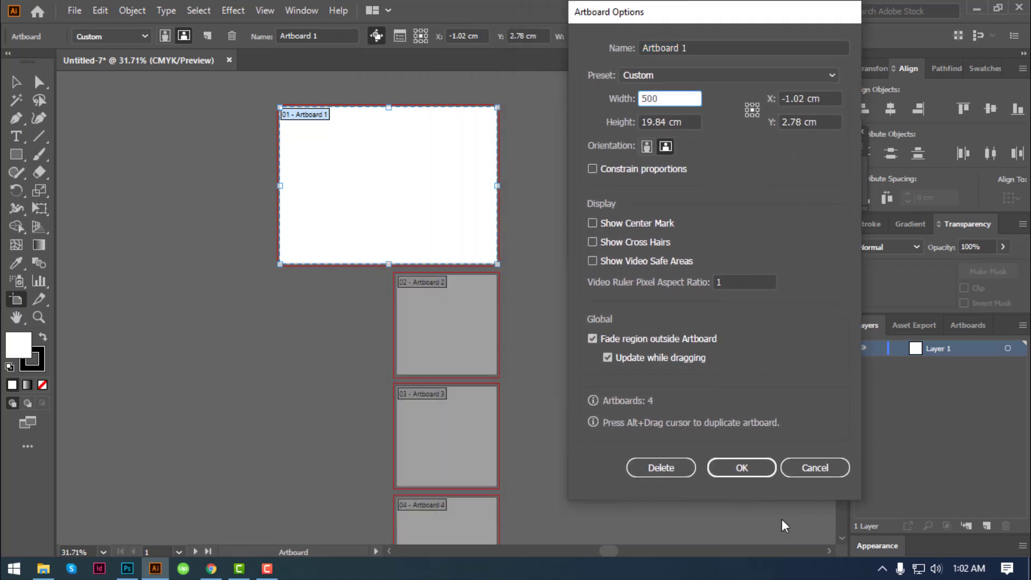
left_click(743, 468)
key("Escape")
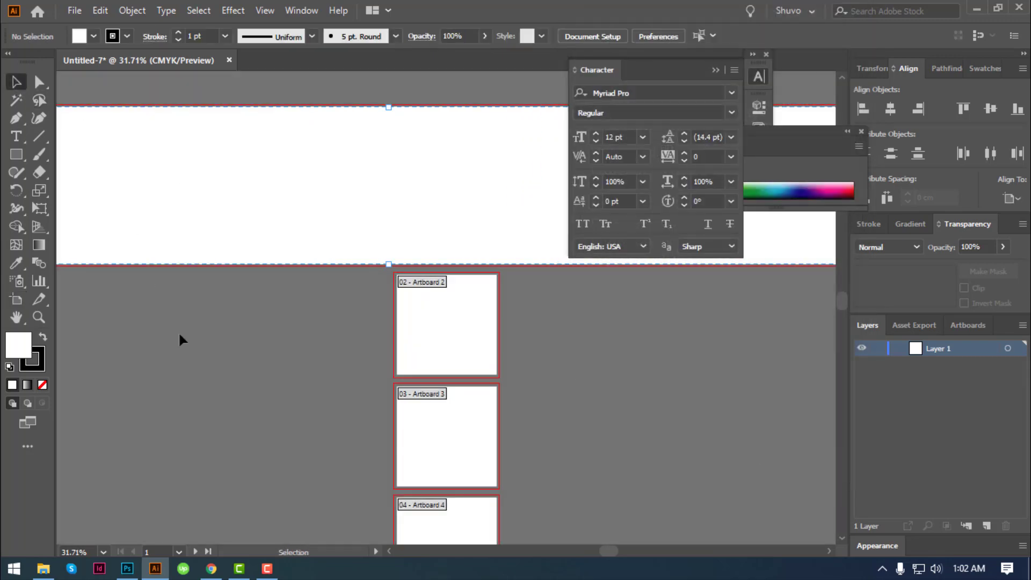
key("ctrl+minus")
key("ctrl+minus")
key("ctrl+minus")
key("ctrl+minus")
key("ctrl+minus")
key("ctrl+minus")
key("ctrl+minus")
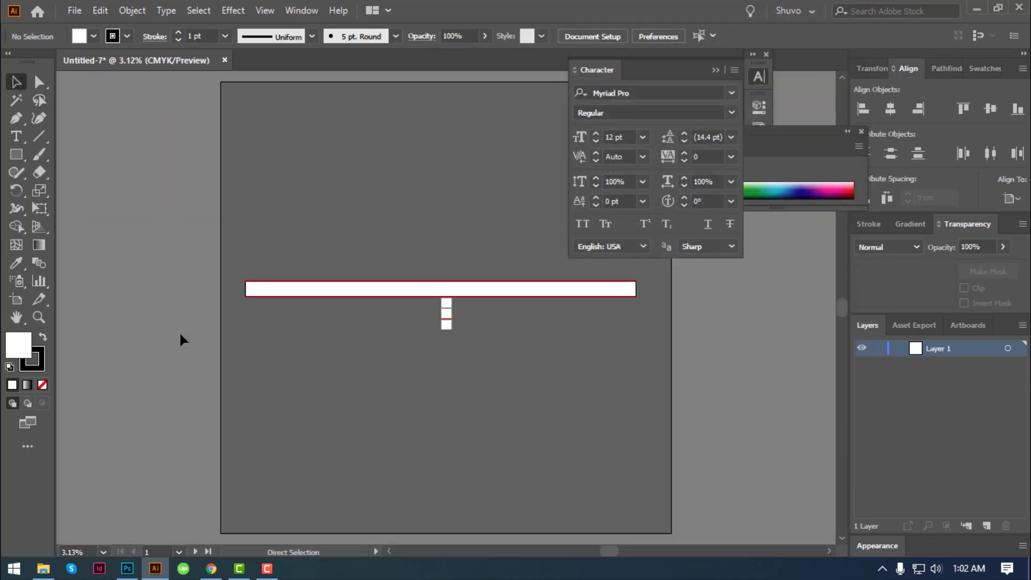
Step: Reopen Artboard 1's options and change its width to 50 cm
left_click(16, 299)
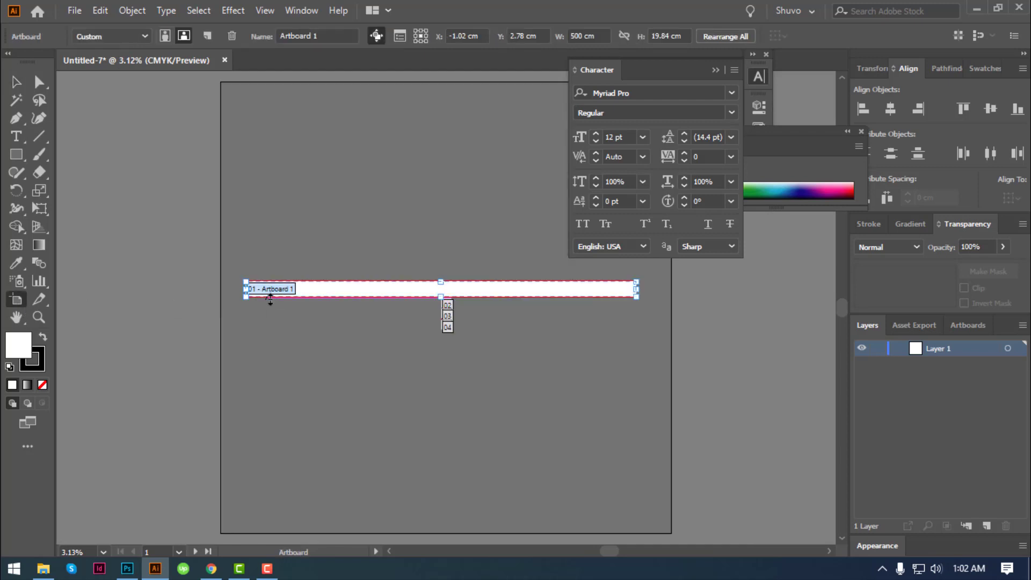
double_click(334, 289)
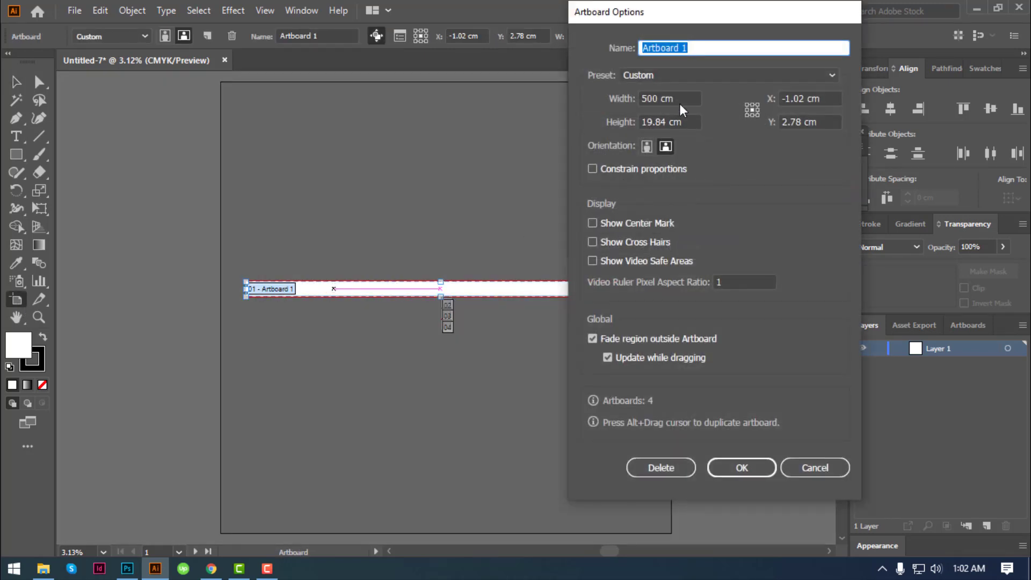
left_click(679, 102)
type("50")
key("Return")
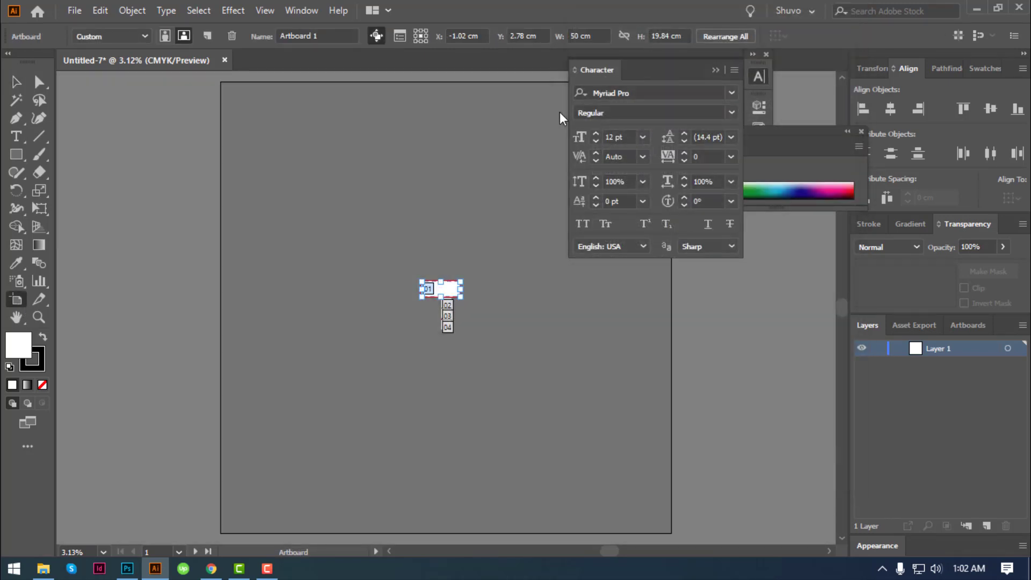
Step: Leave artboard editing and zoom back in to 25% on the artboards
key("v")
key("ctrl+plus")
key("ctrl+plus")
key("ctrl+plus")
key("ctrl+plus")
key("ctrl+plus")
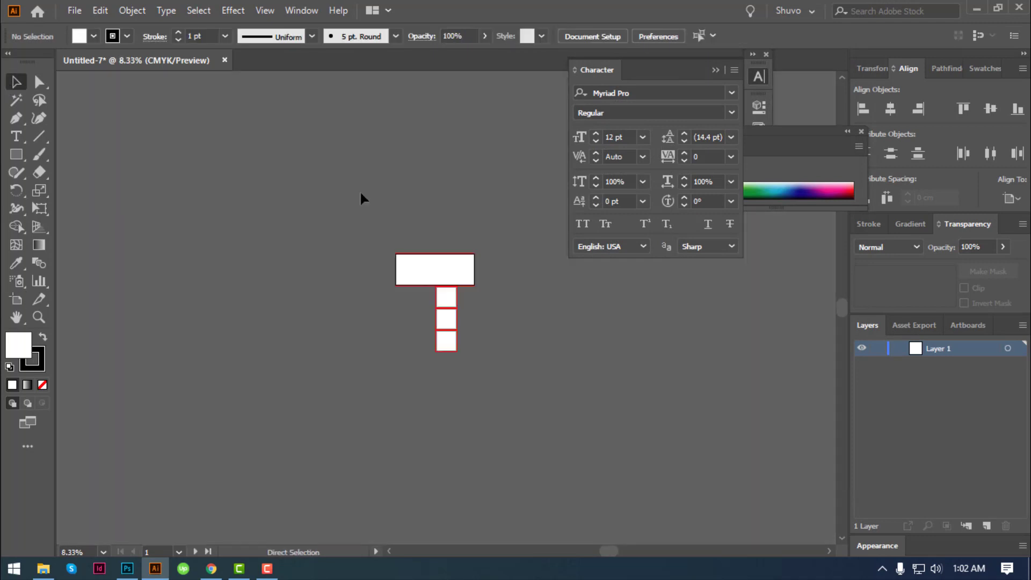
key("ctrl+plus")
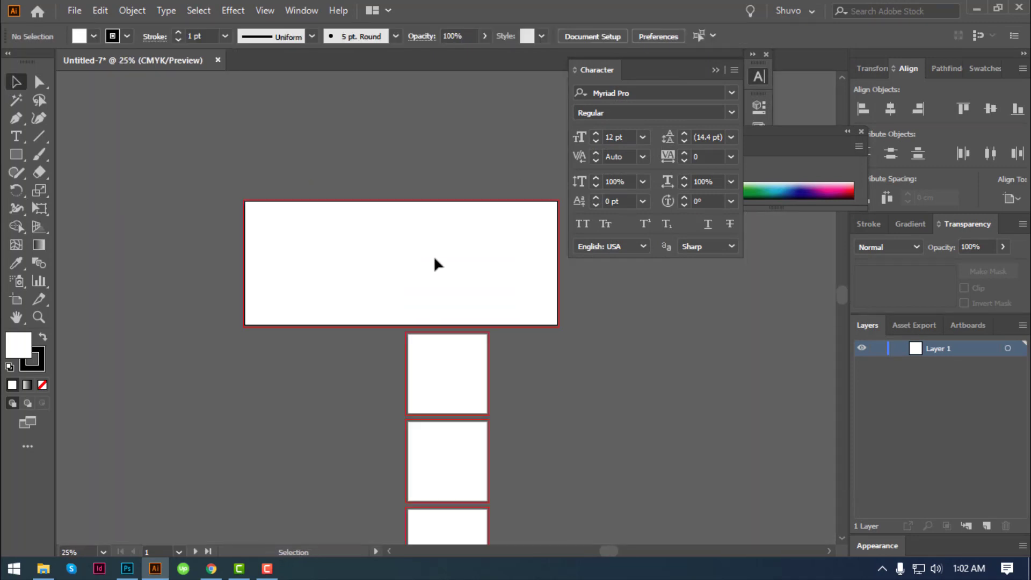
scroll(435, 265, "down", 4)
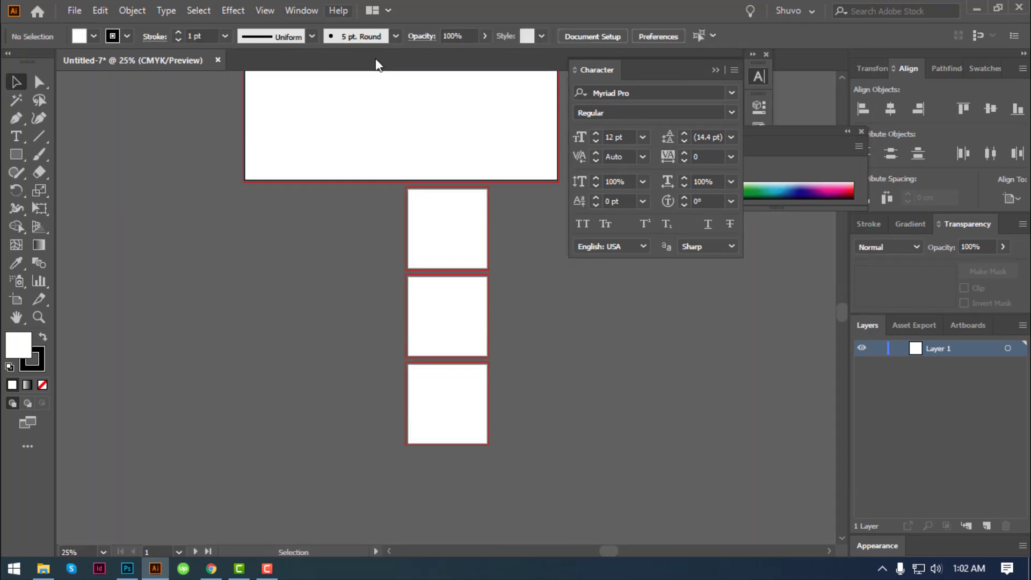
scroll(398, 269, "up", 2)
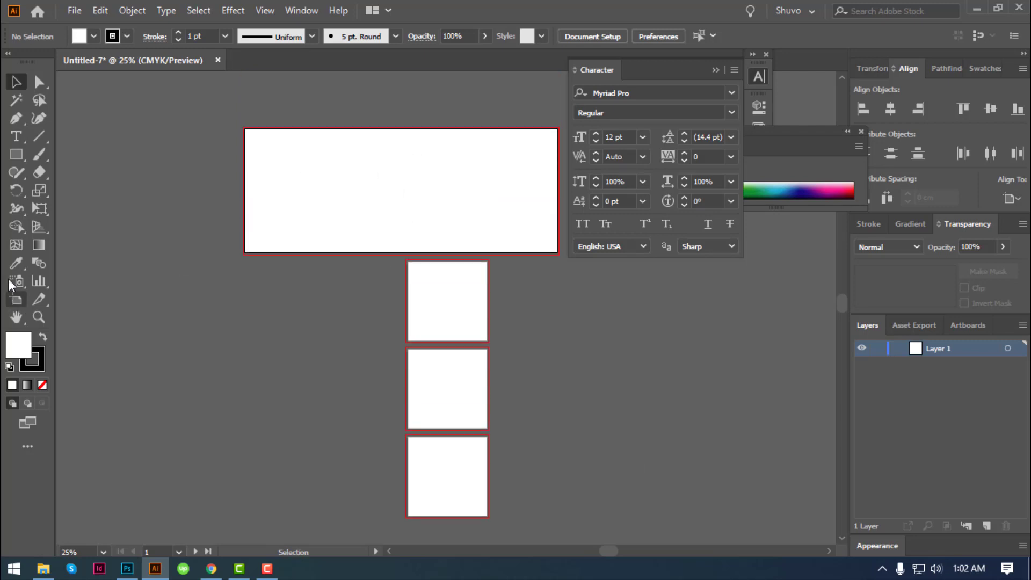
left_click(16, 299)
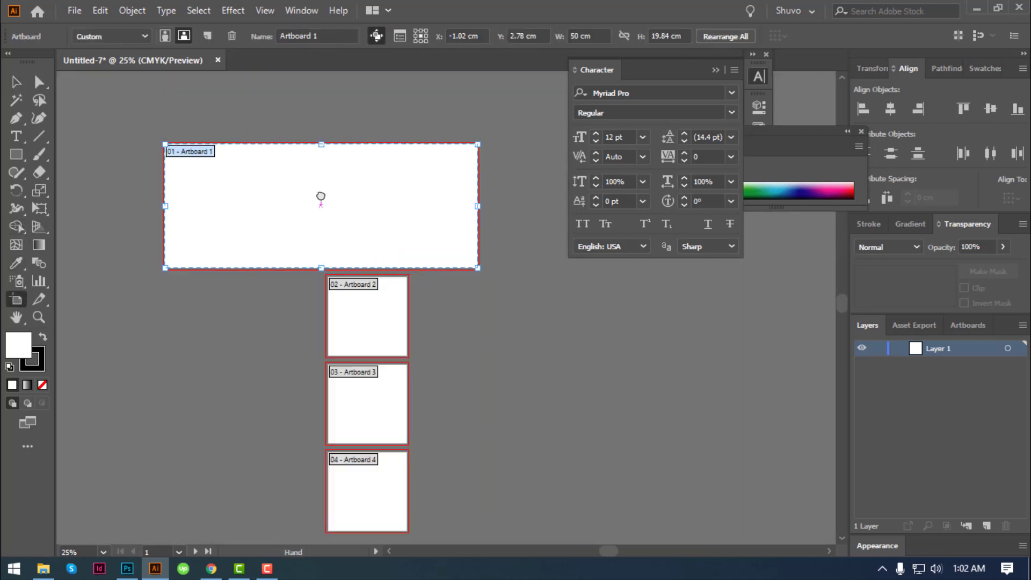
double_click(17, 299)
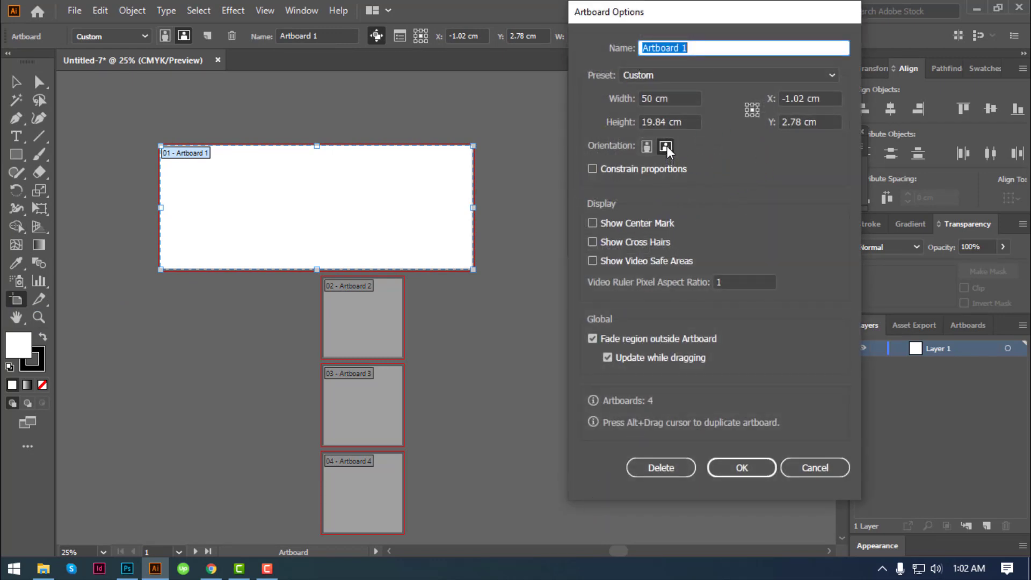
left_click(648, 147)
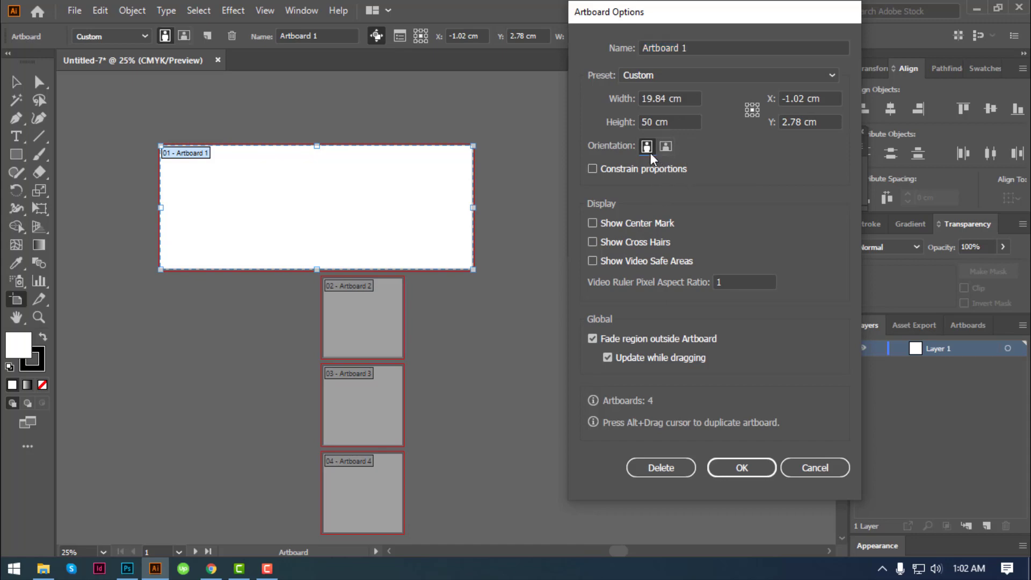
left_click(714, 472)
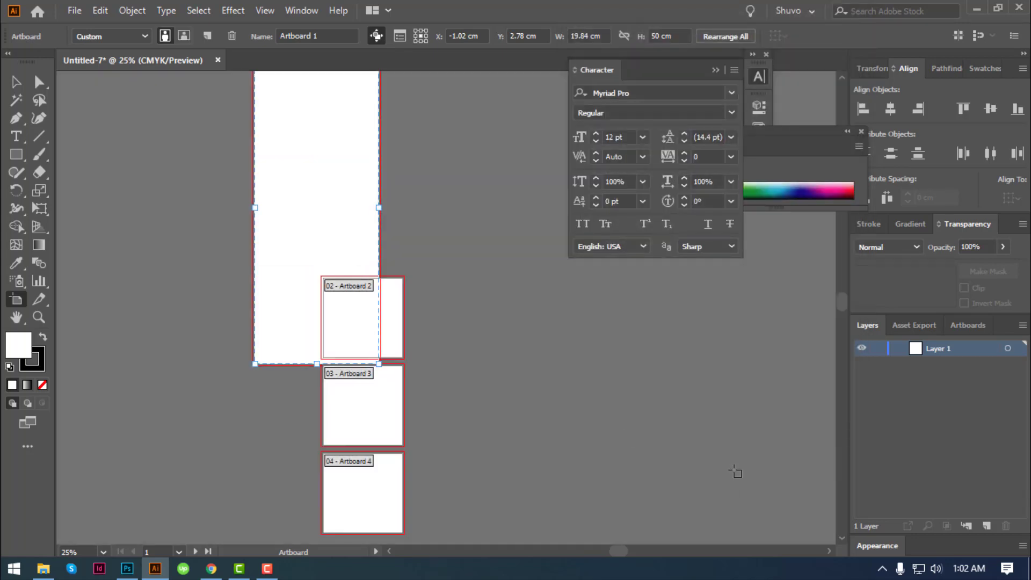
double_click(10, 304)
left_click(665, 146)
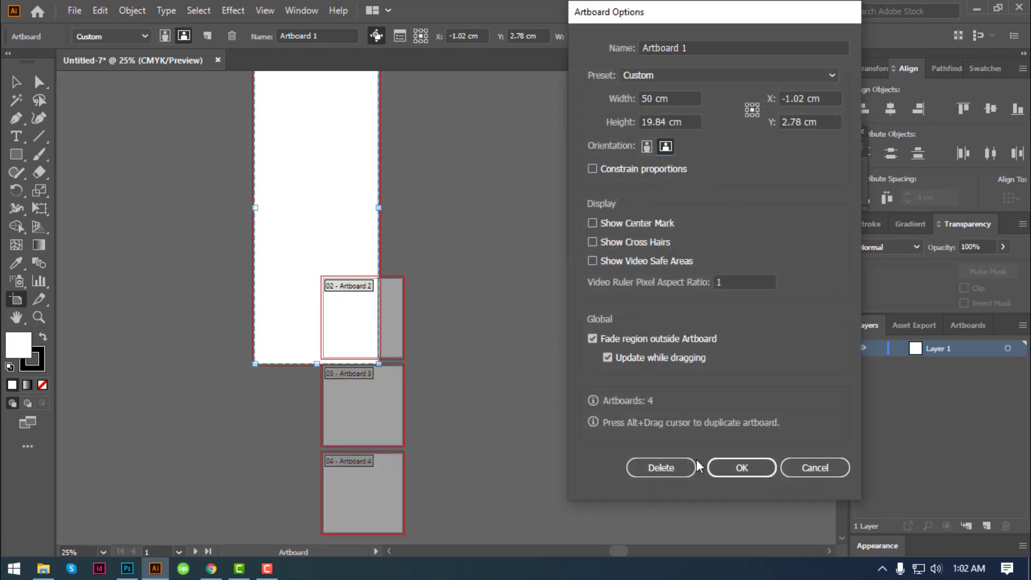
left_click(741, 471)
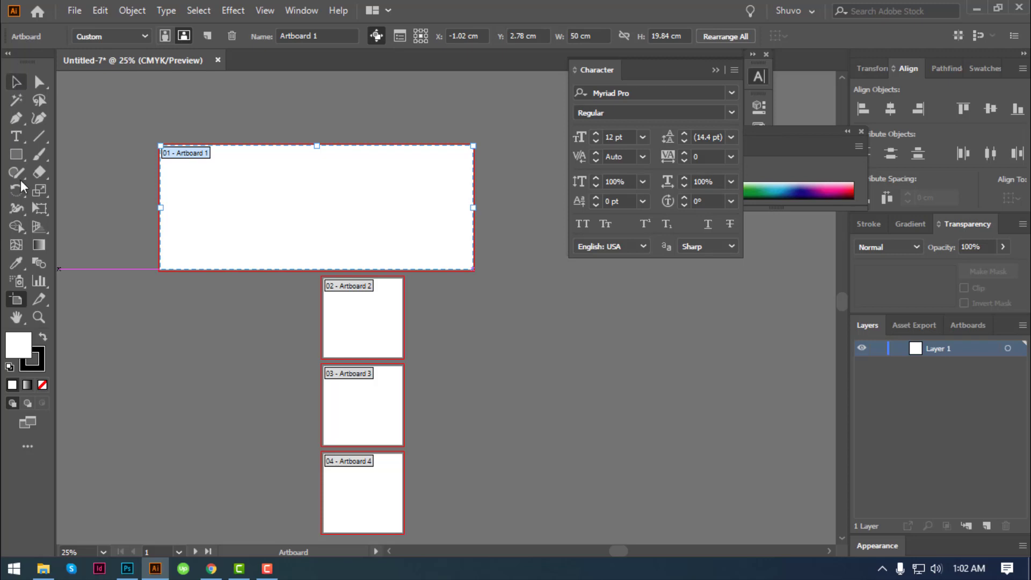
double_click(16, 300)
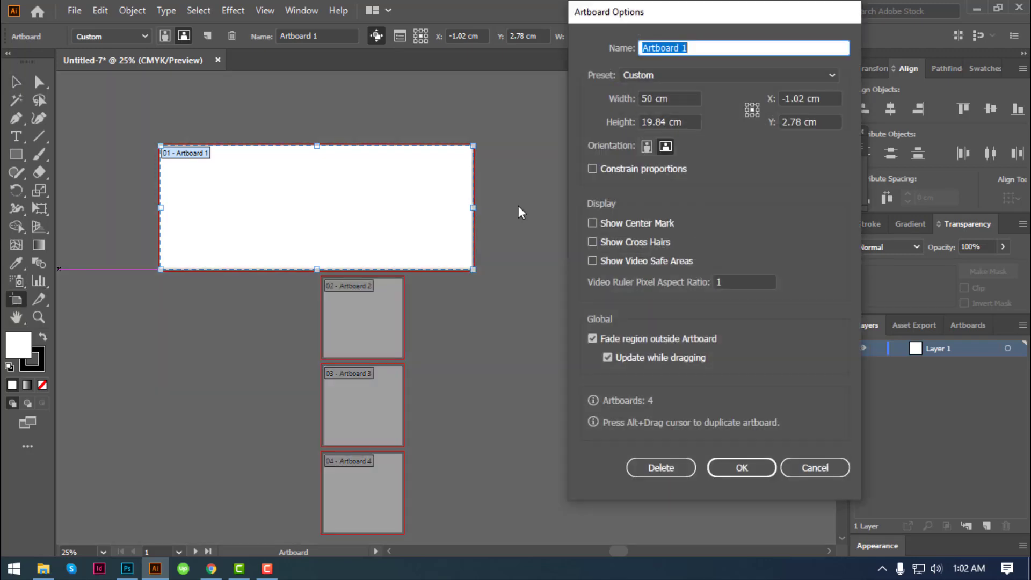
key("Escape")
key("Escape")
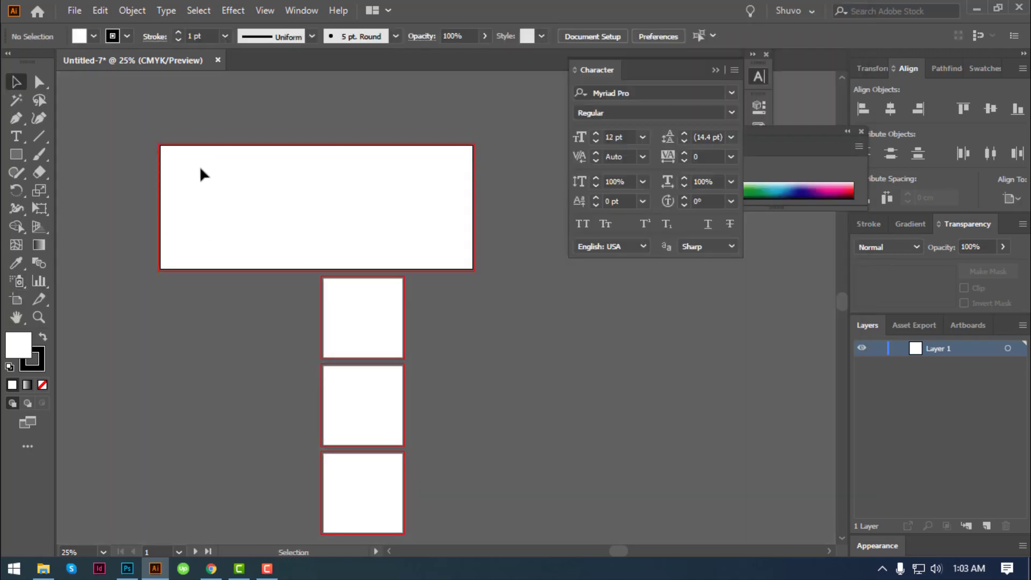
left_click_drag(343, 210, 346, 181)
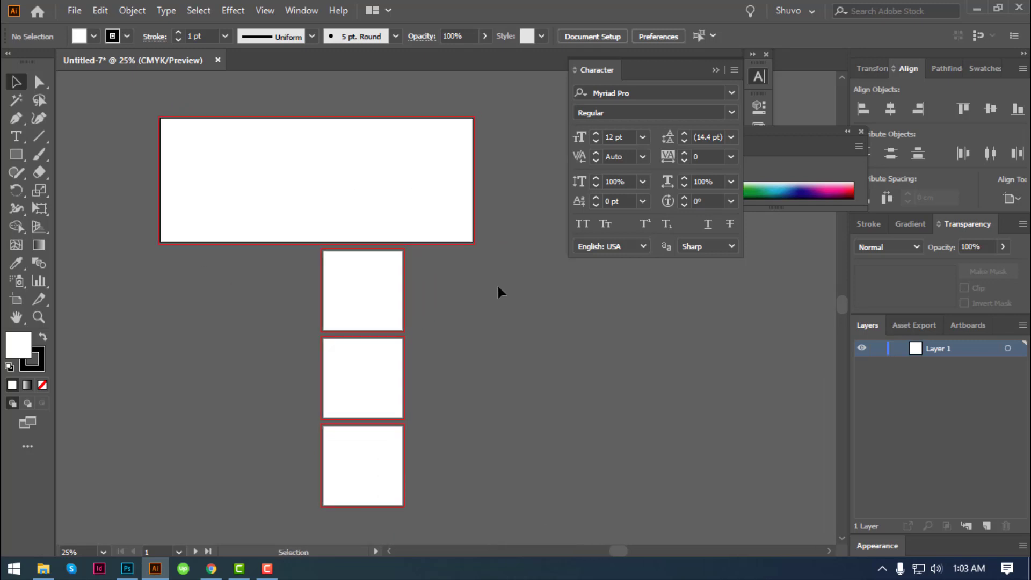